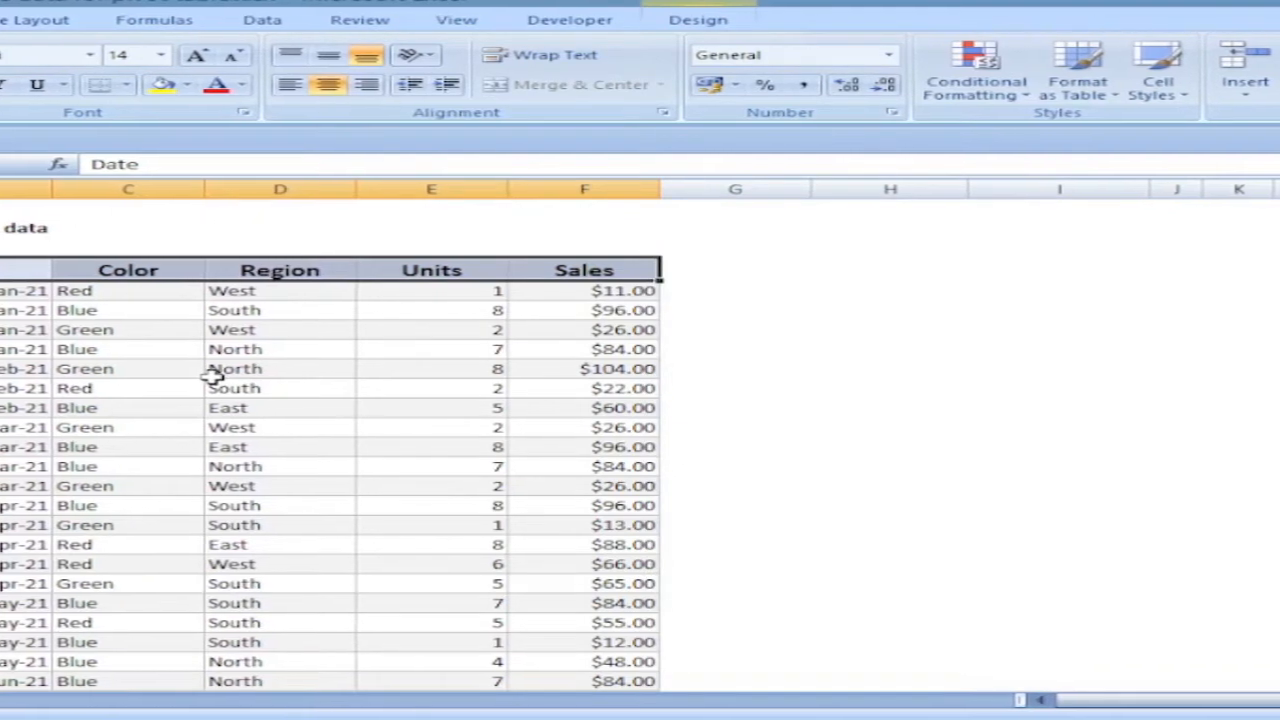
- Restyle the sample sales data table with the first-column Medium table style that has a plain grey header row
{"action": "left_click", "coordinate": [366, 369]}
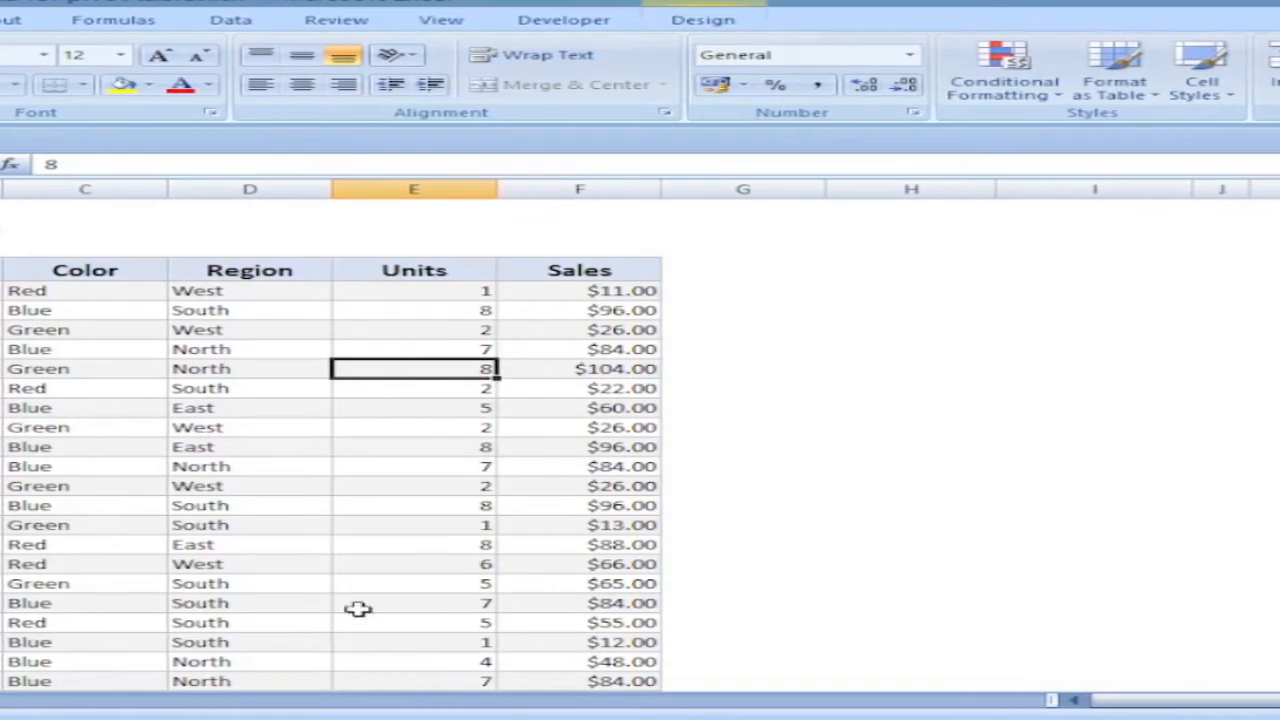
{"action": "left_click", "coordinate": [58, 408]}
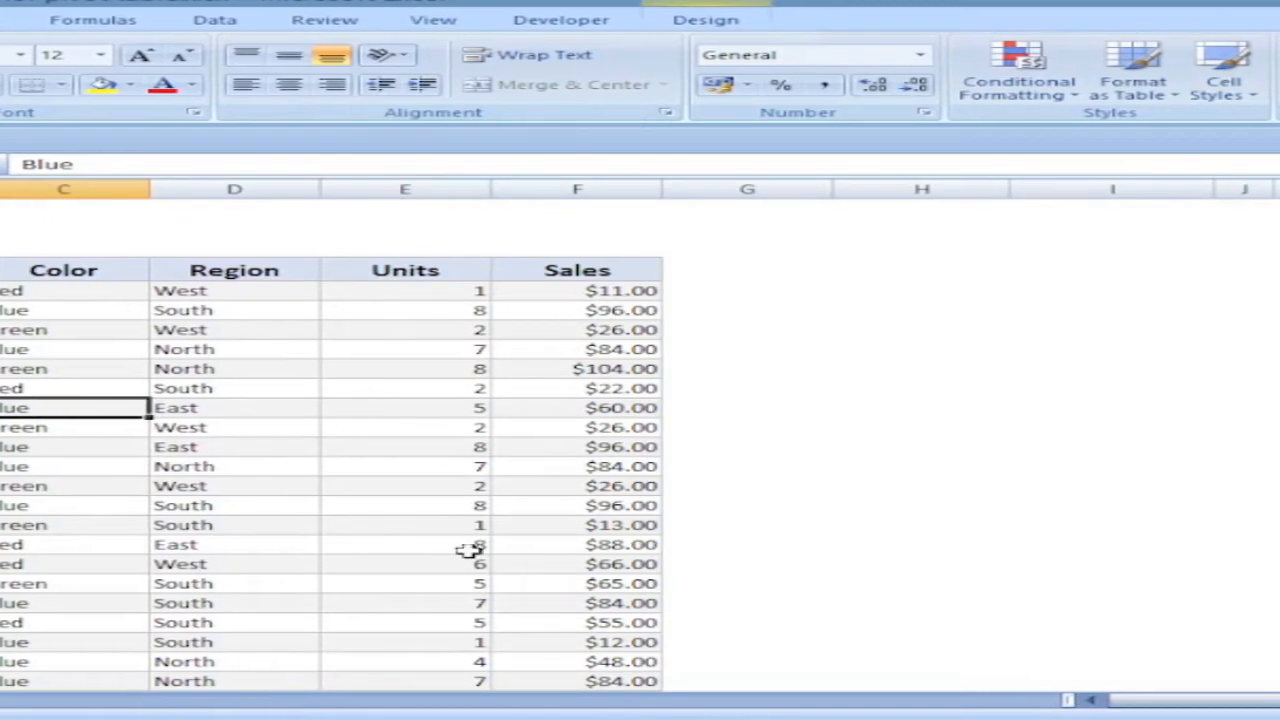
{"action": "left_click", "coordinate": [1175, 92]}
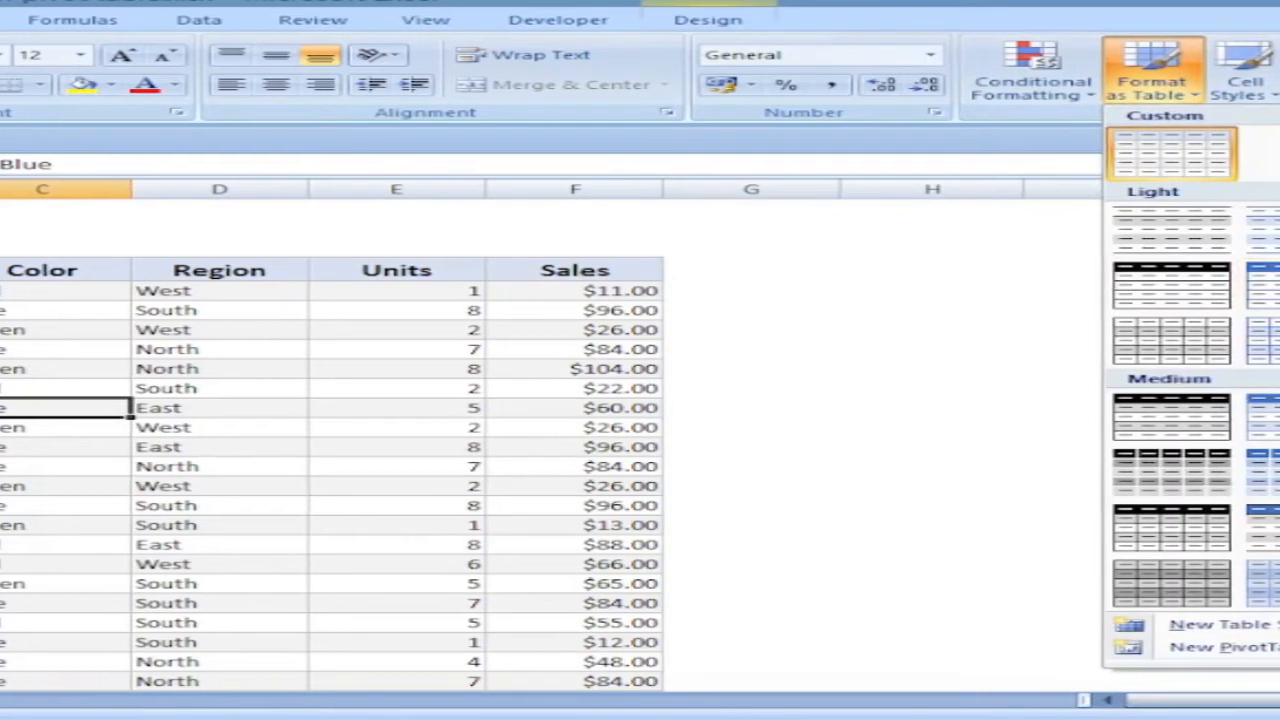
{"action": "left_click", "coordinate": [1168, 583]}
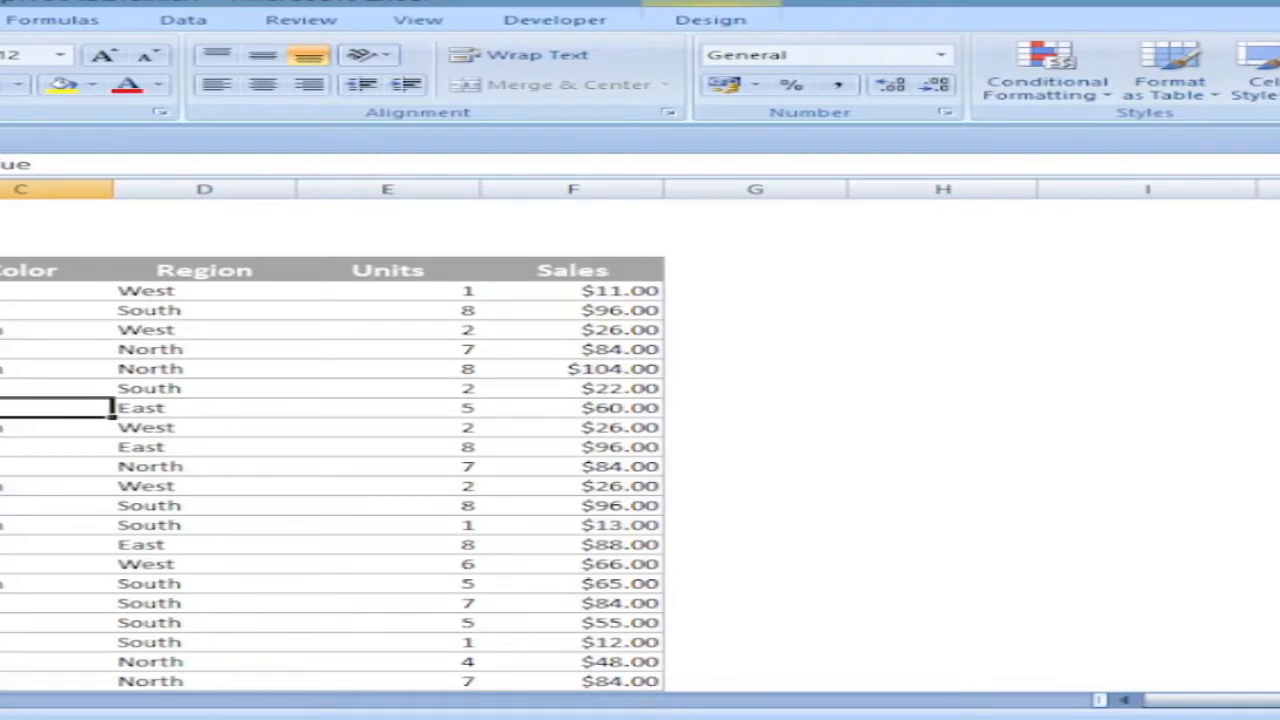
- Create a PivotTable from Table1 and place it on a new worksheet
{"action": "scroll", "coordinate": [330, 445], "scroll_direction": "down", "scroll_amount": 20}
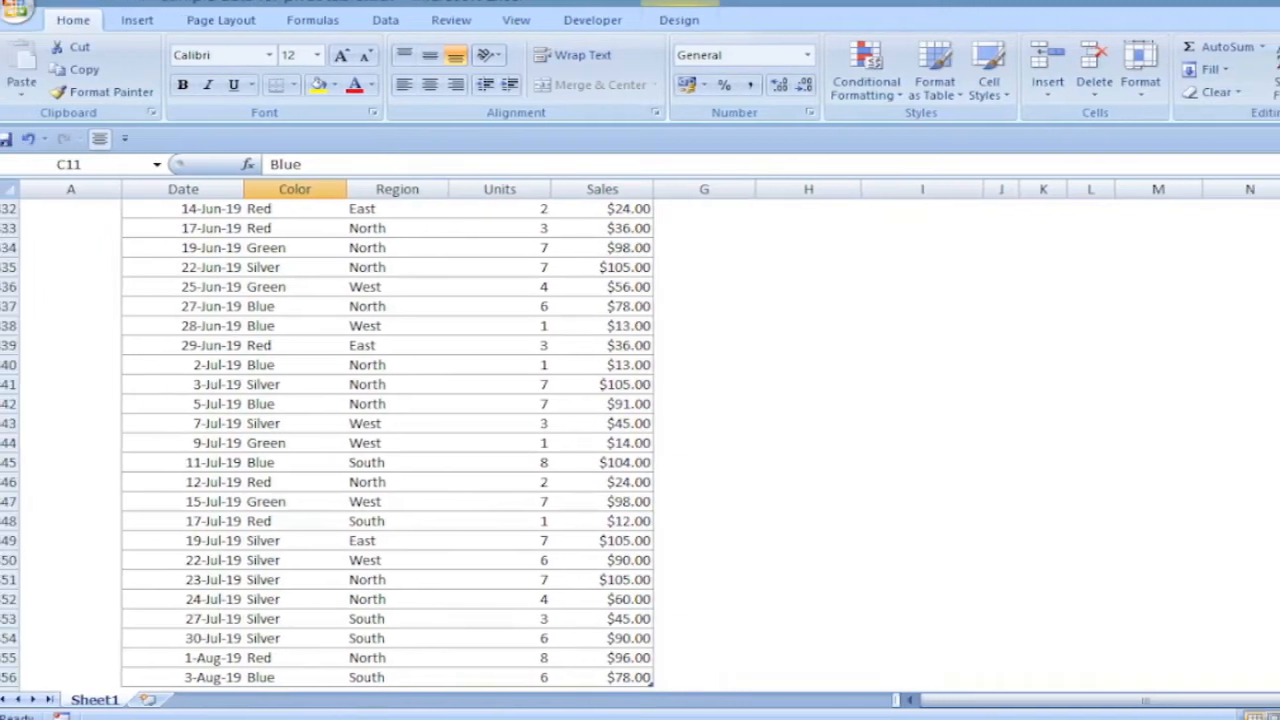
{"action": "scroll", "coordinate": [640, 440], "scroll_direction": "up", "scroll_amount": 20}
{"action": "key", "text": "Right"}
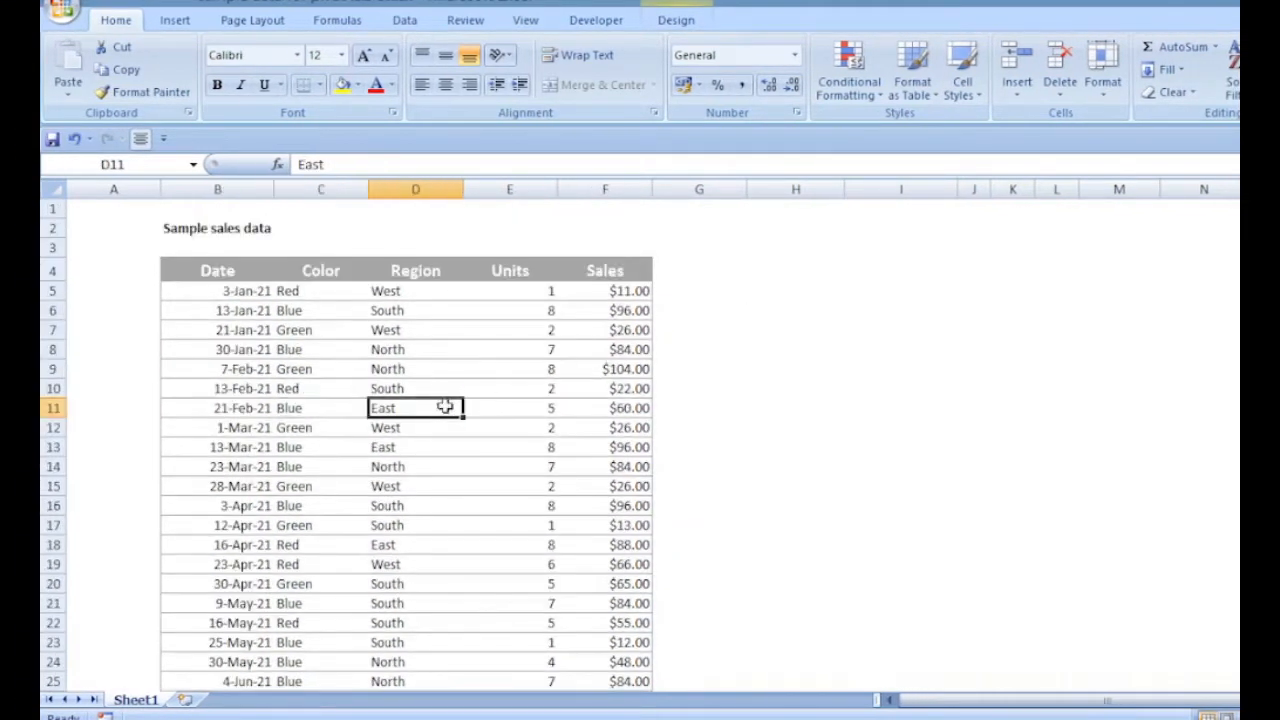
{"action": "left_click", "coordinate": [176, 22]}
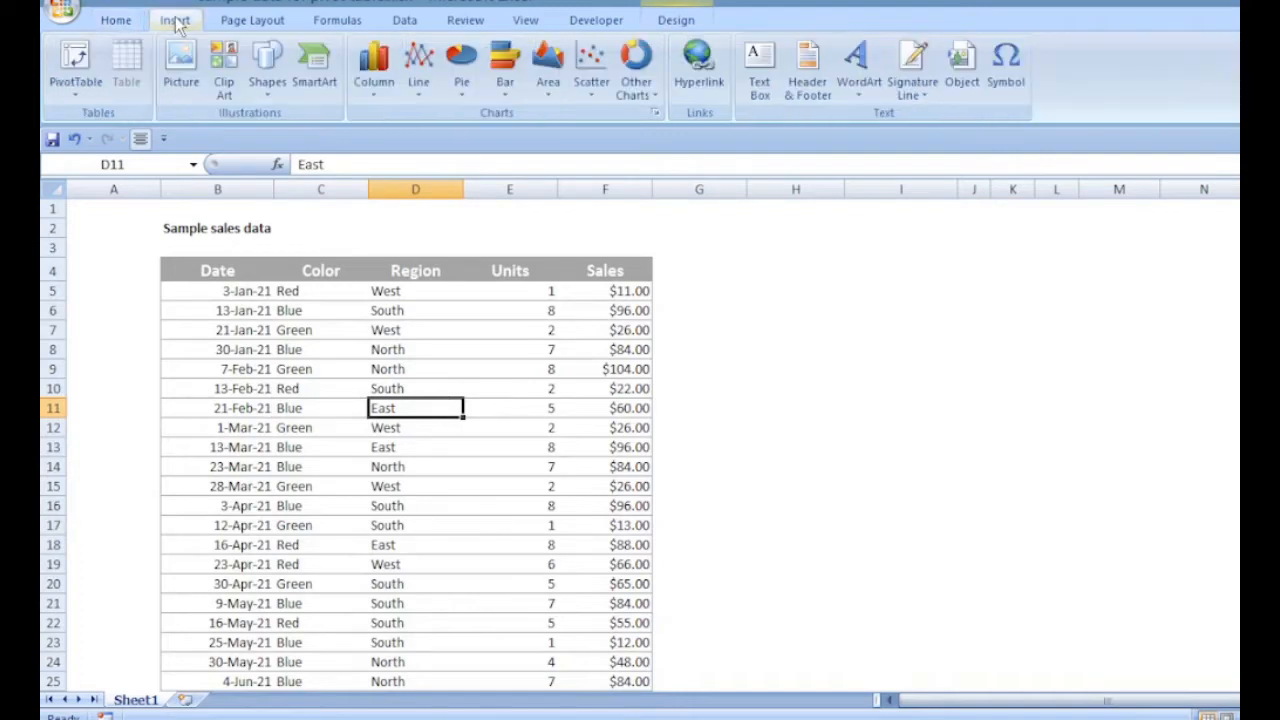
{"action": "left_click", "coordinate": [76, 62]}
{"action": "left_click_drag", "start_coordinate": [862, 216], "coordinate": [705, 216]}
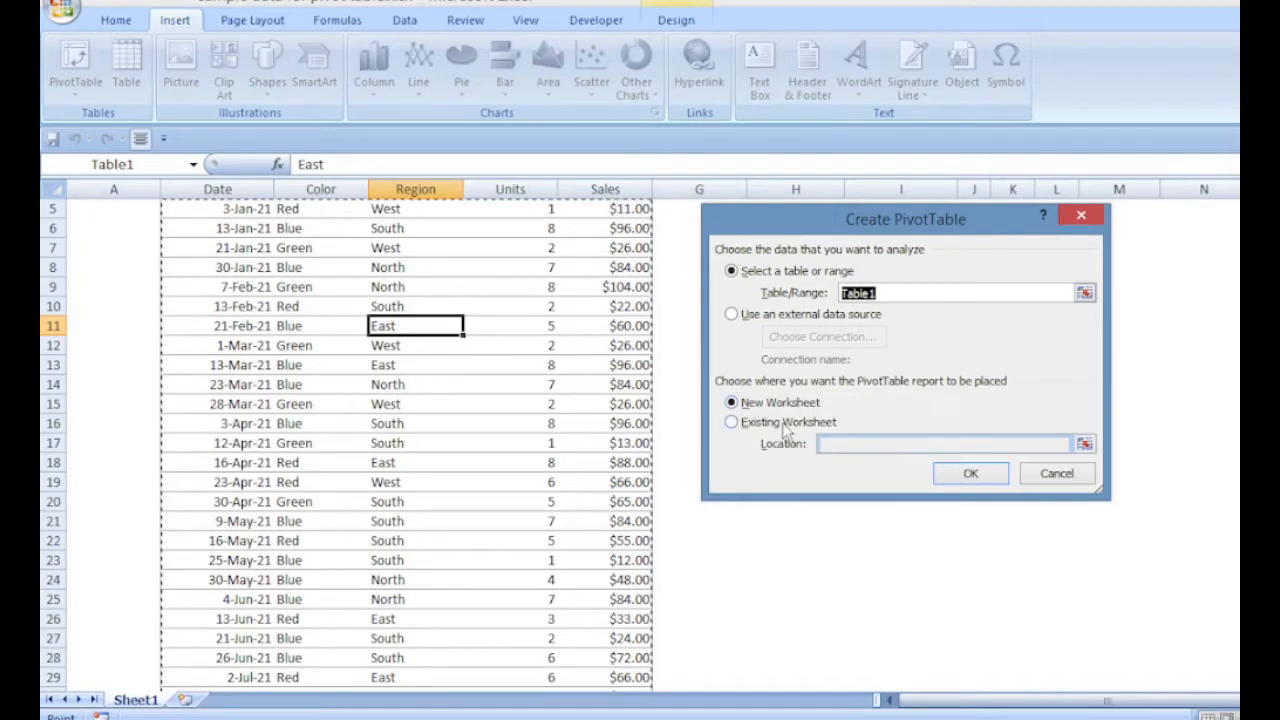
{"action": "left_click", "coordinate": [732, 423]}
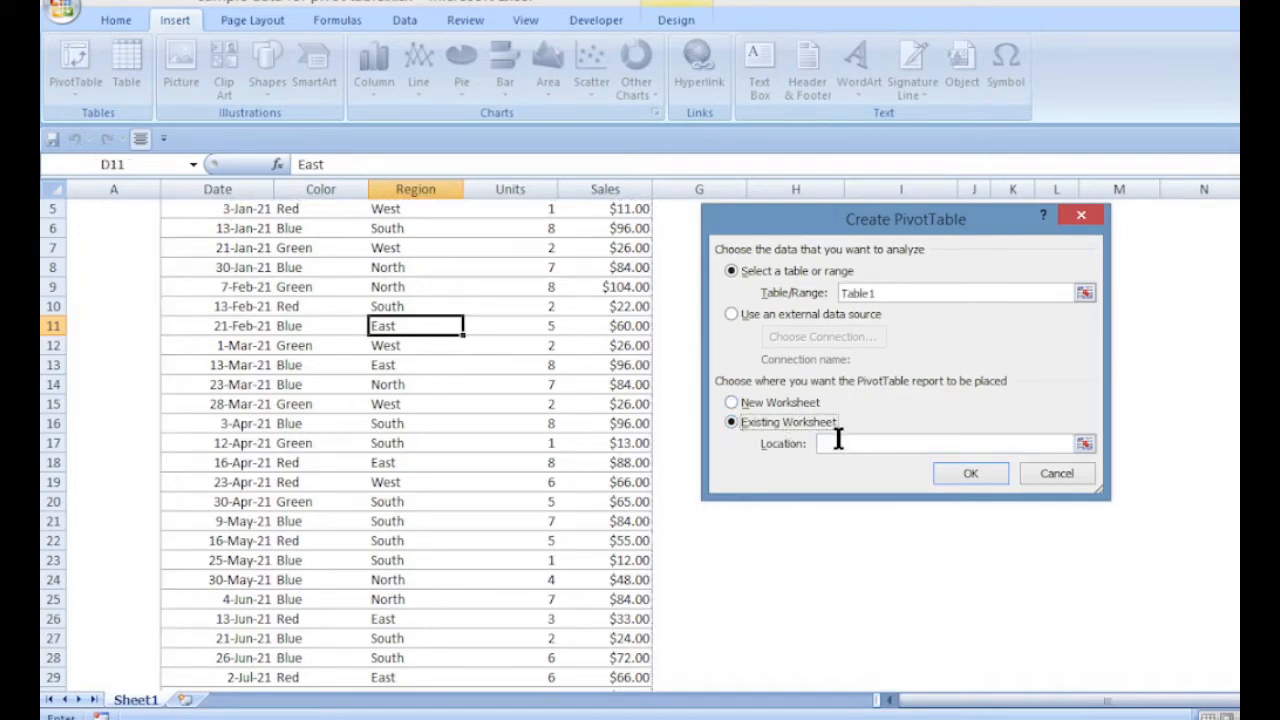
{"action": "left_click", "coordinate": [773, 405]}
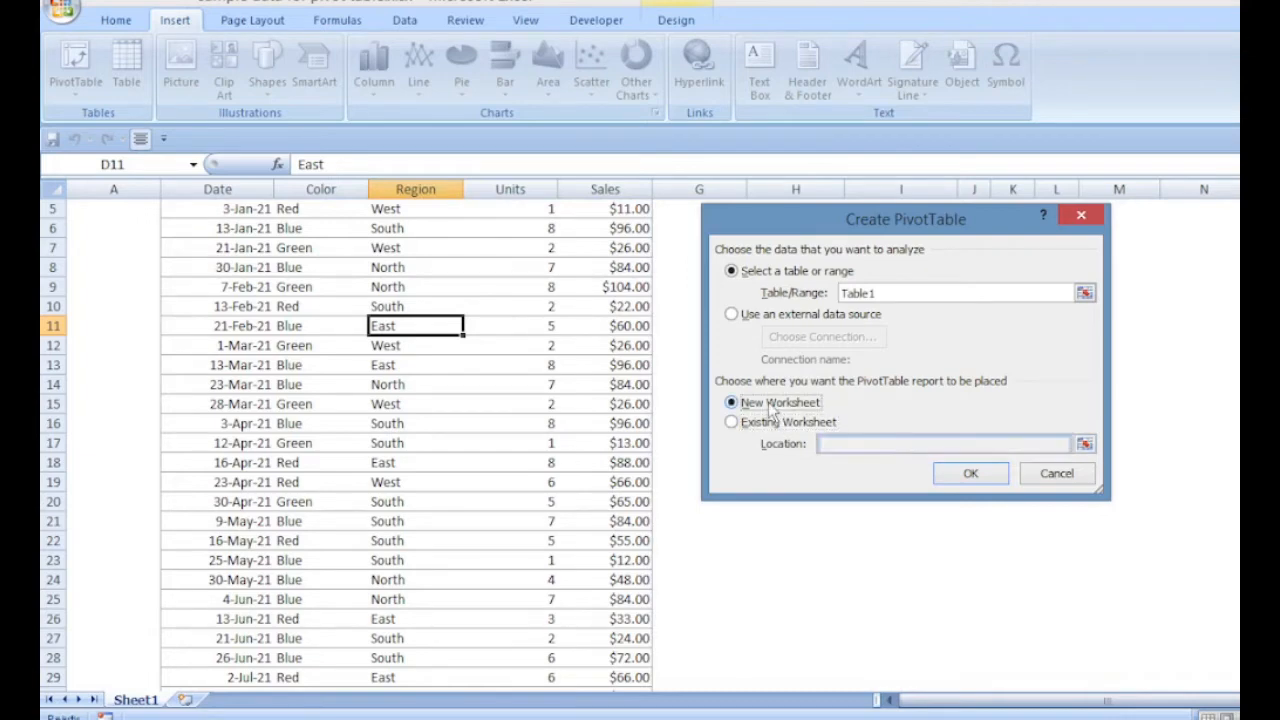
{"action": "left_click", "coordinate": [970, 476]}
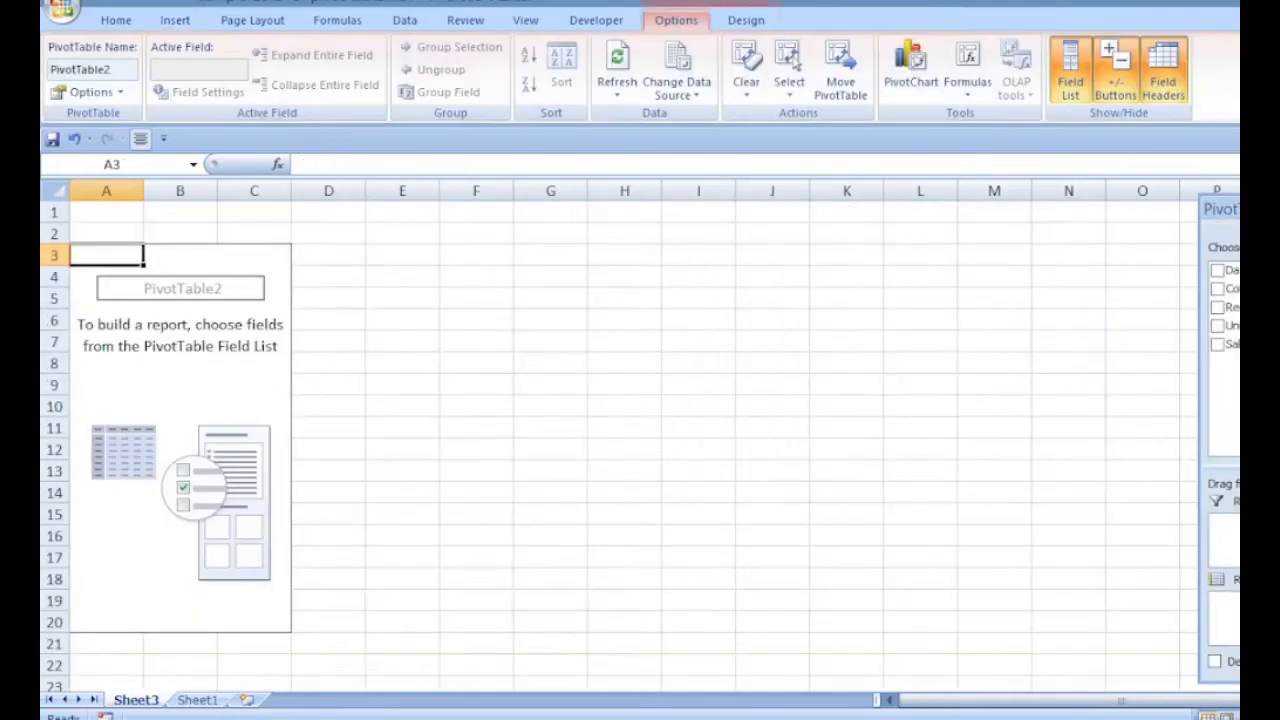
- Try Sales and Color in turn as the PivotTable's value field, removing each one from the layout
{"action": "left_click_drag", "start_coordinate": [964, 220], "coordinate": [724, 203]}
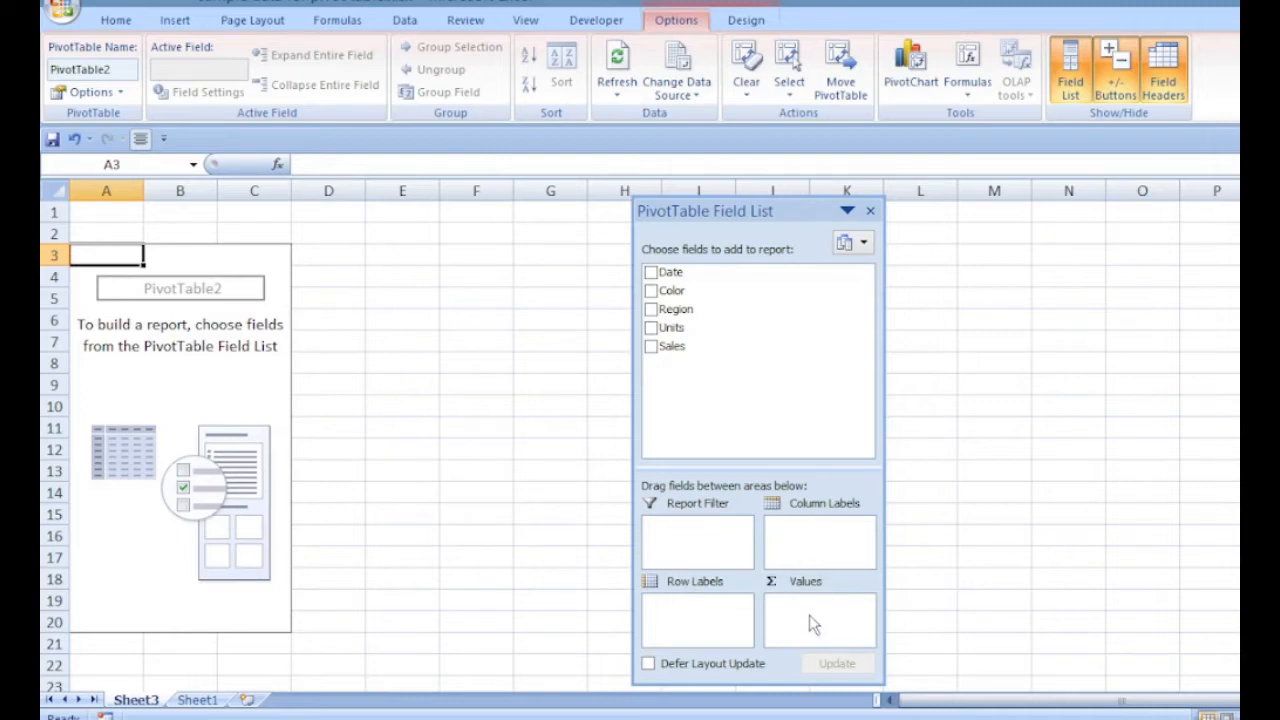
{"action": "left_click_drag", "start_coordinate": [676, 358], "coordinate": [816, 620]}
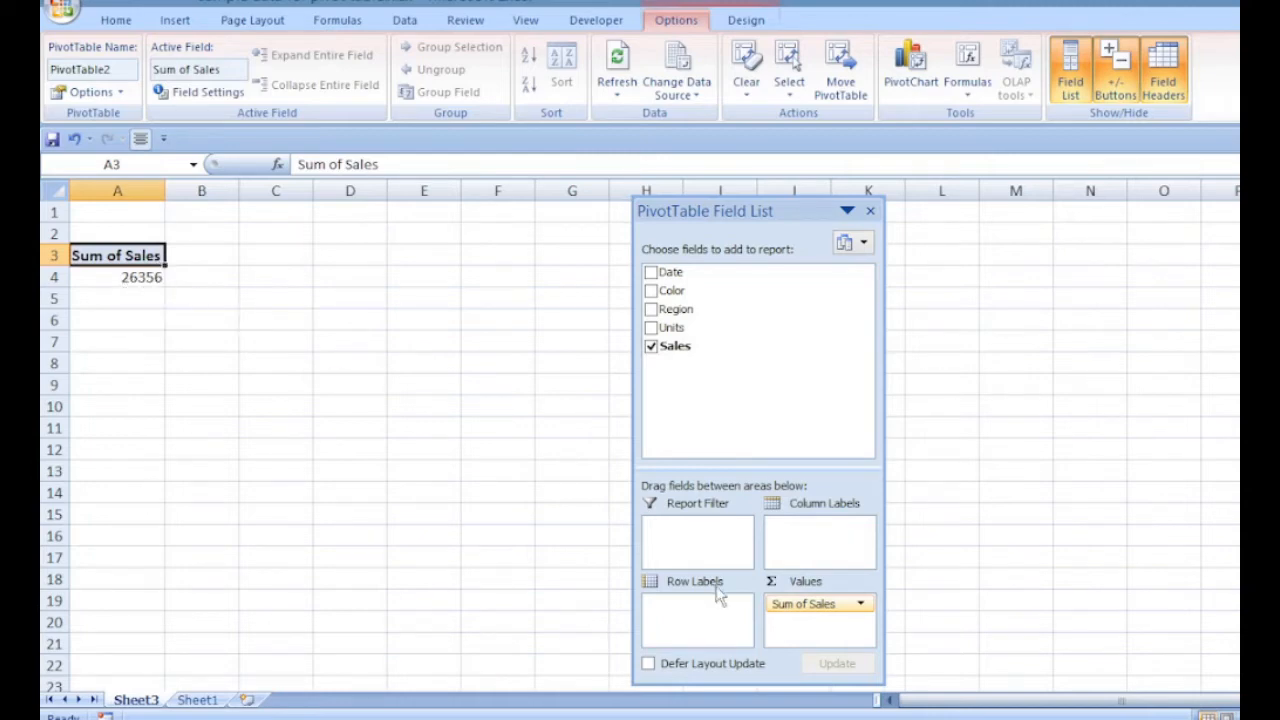
{"action": "left_click_drag", "start_coordinate": [791, 604], "coordinate": [553, 508]}
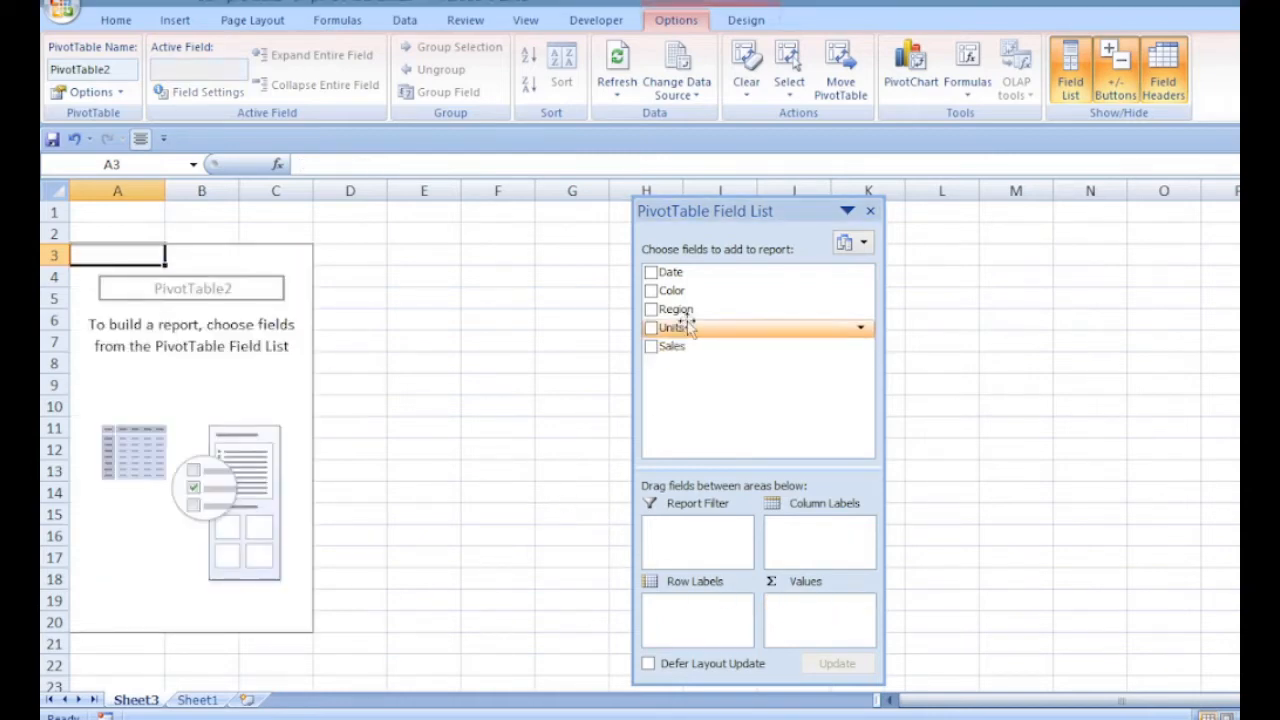
{"action": "left_click_drag", "start_coordinate": [676, 297], "coordinate": [800, 614]}
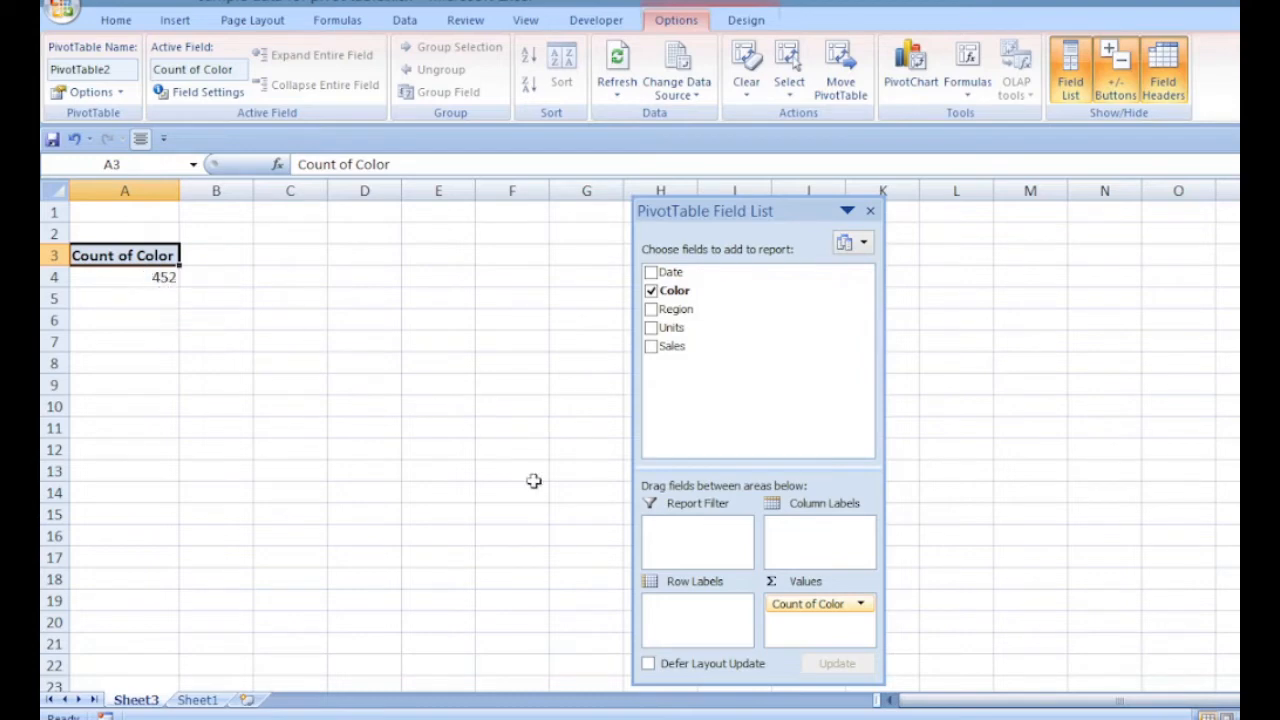
{"action": "left_click_drag", "start_coordinate": [800, 604], "coordinate": [583, 391]}
- Lay out the PivotTable with Color as row labels, Region as column labels and Sales as summed values
{"action": "left_click_drag", "start_coordinate": [672, 290], "coordinate": [668, 620]}
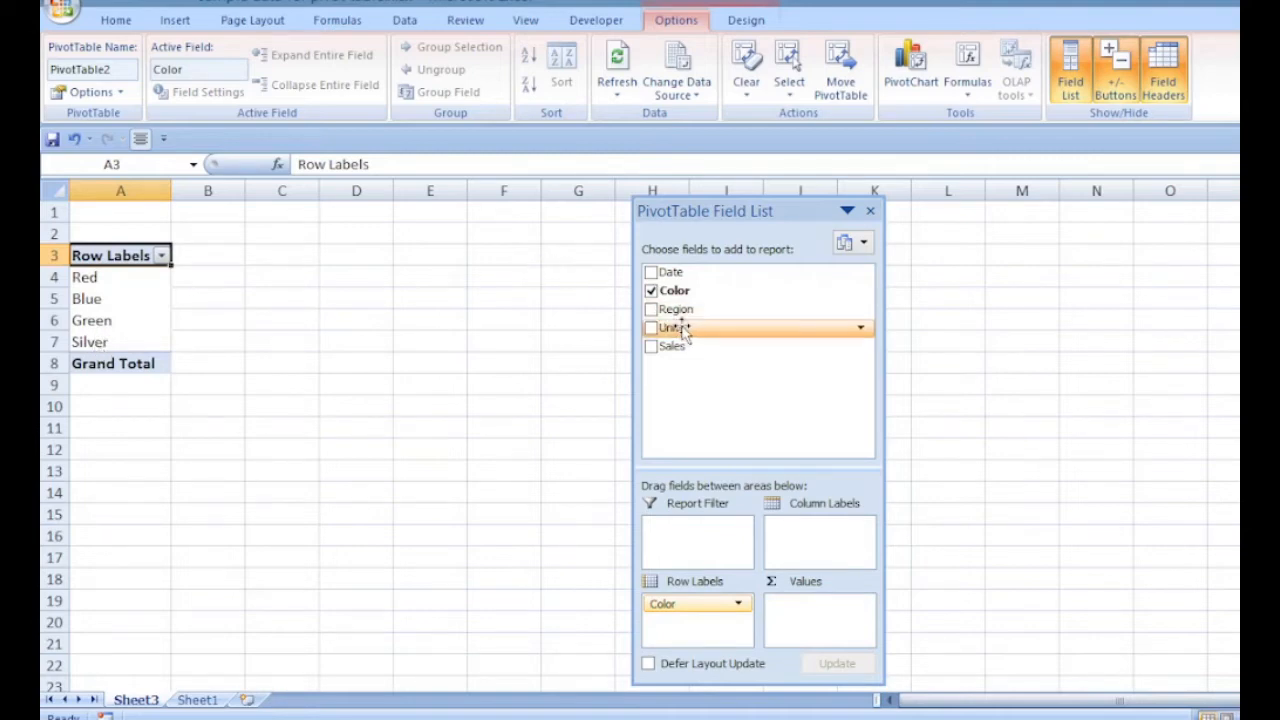
{"action": "left_click_drag", "start_coordinate": [668, 309], "coordinate": [773, 565]}
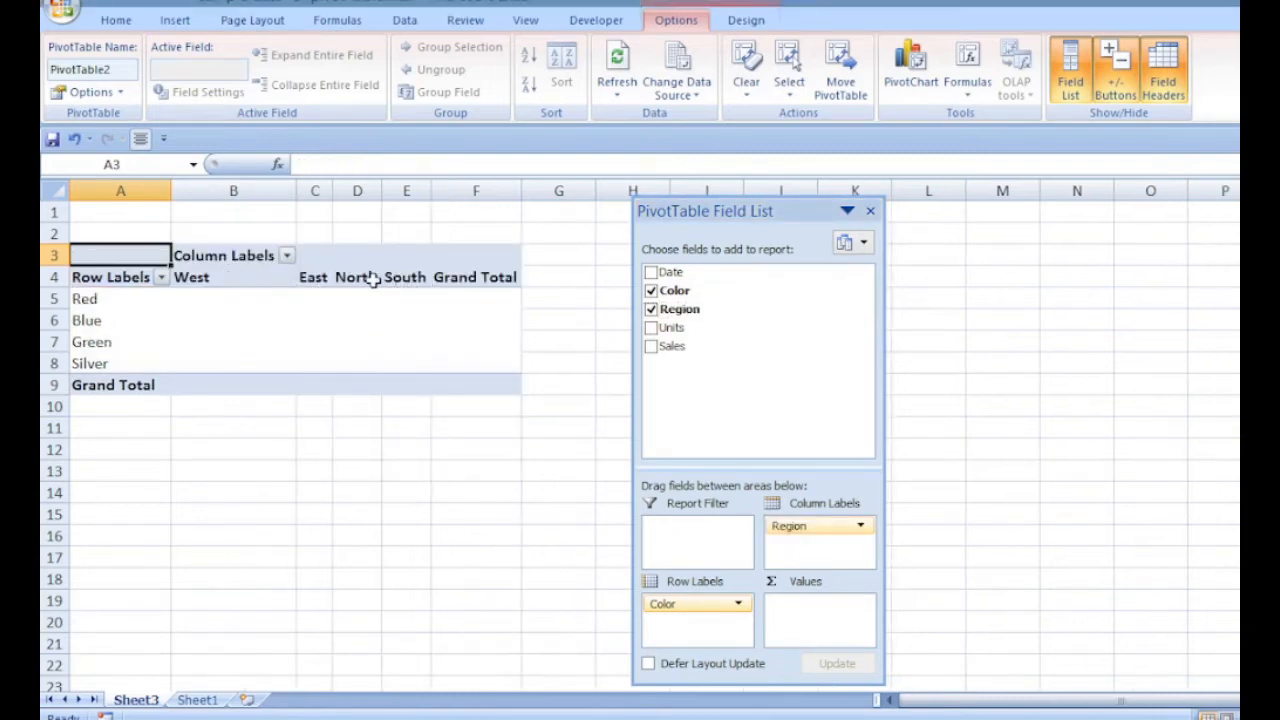
{"action": "left_click_drag", "start_coordinate": [334, 190], "coordinate": [487, 190]}
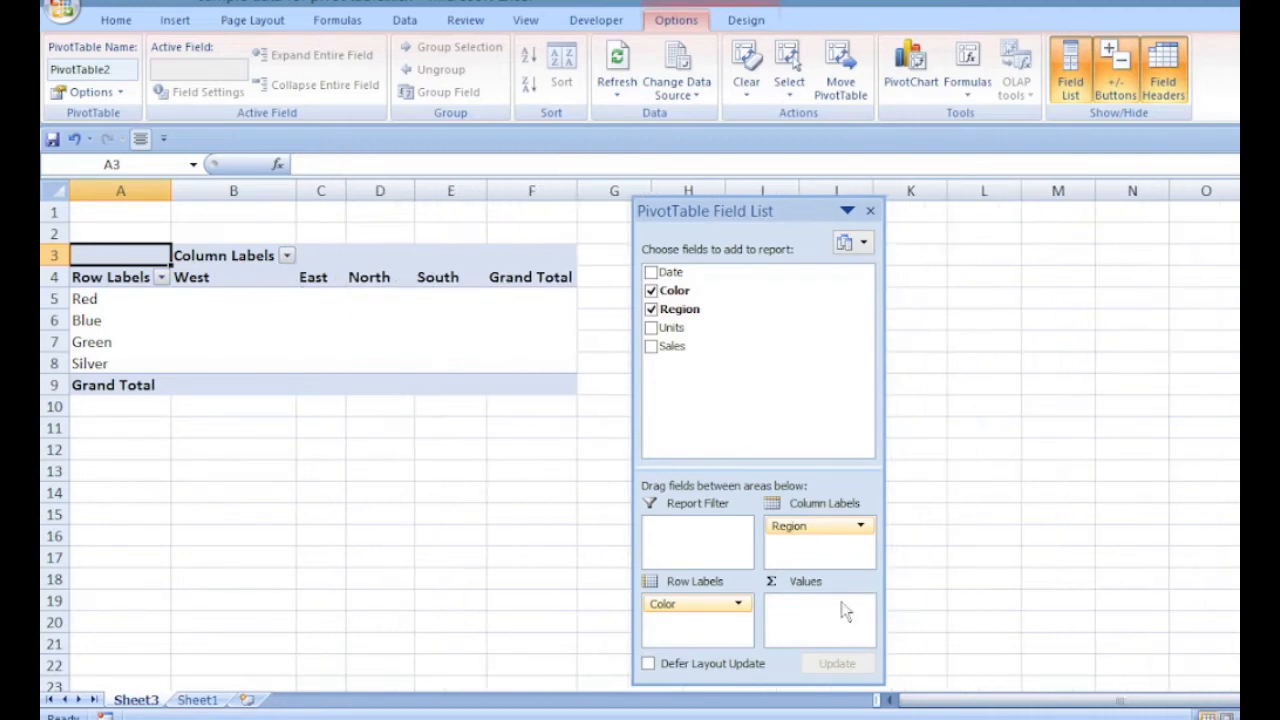
{"action": "left_click_drag", "start_coordinate": [670, 347], "coordinate": [800, 614]}
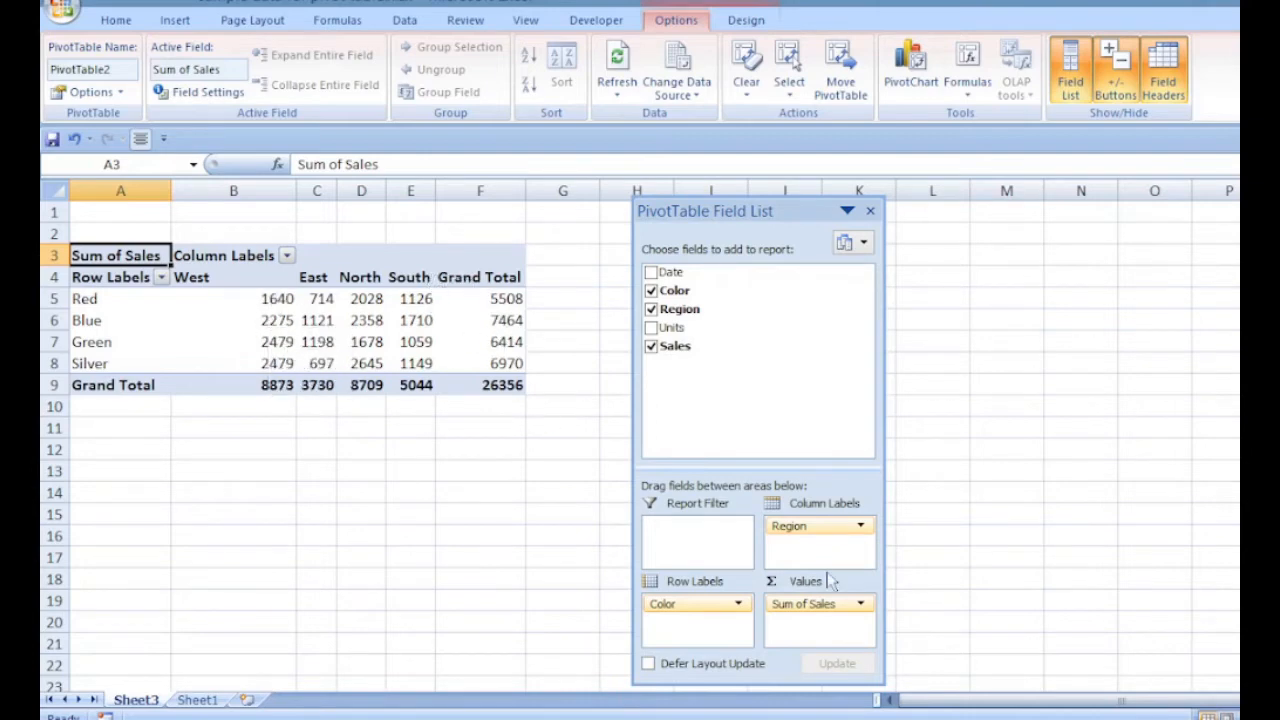
- Format the Sum of Sales values as Currency with the ₹ symbol and 0 decimal places
{"action": "left_click", "coordinate": [861, 604]}
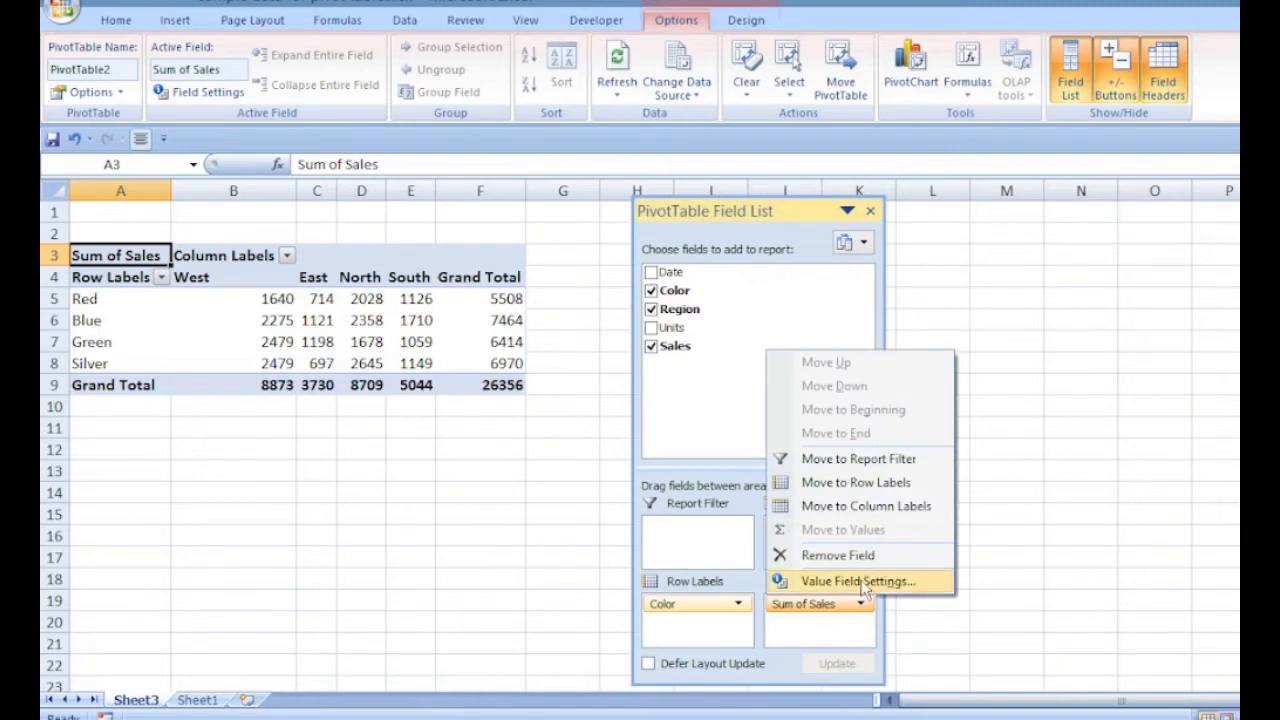
{"action": "left_click", "coordinate": [862, 581]}
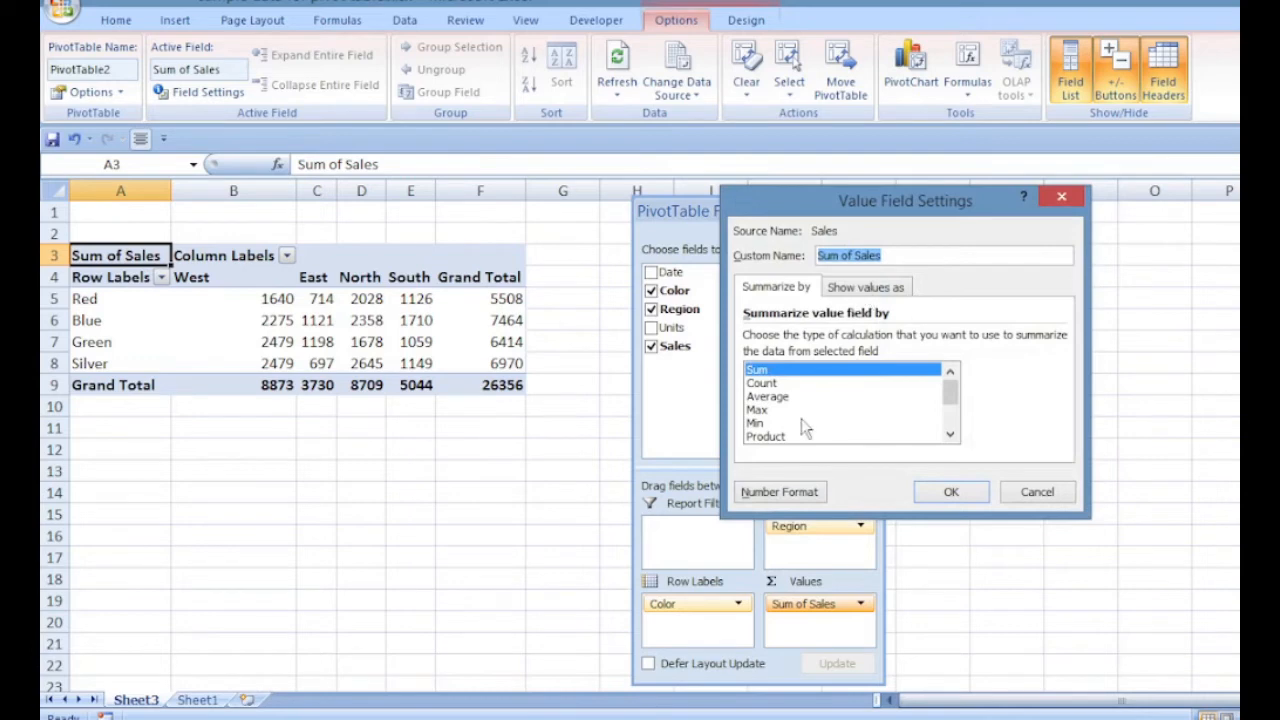
{"action": "left_click", "coordinate": [778, 495]}
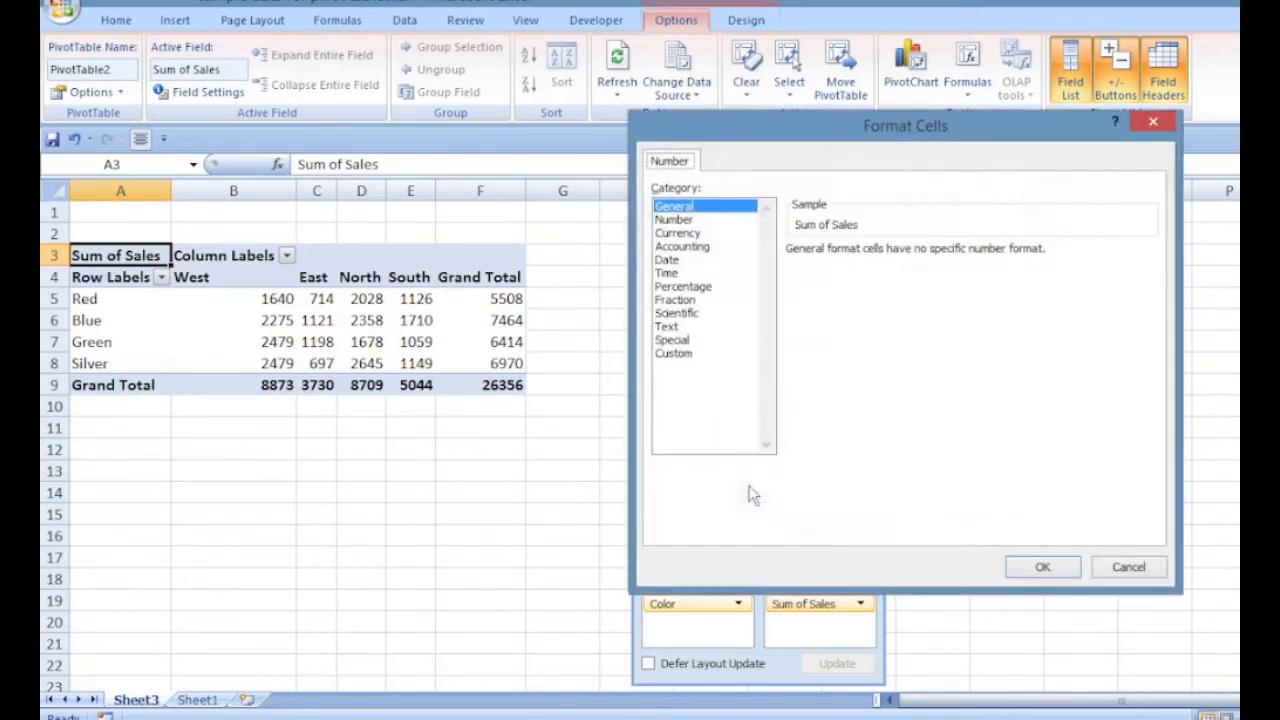
{"action": "left_click", "coordinate": [677, 234]}
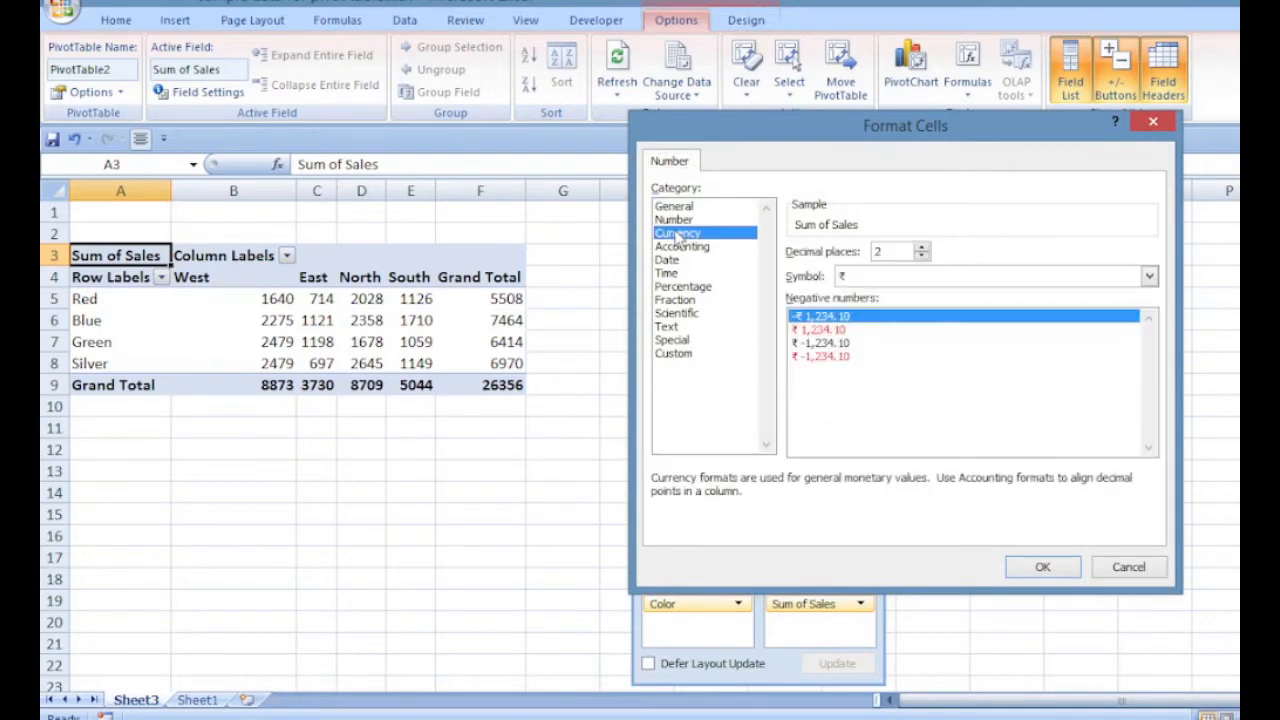
{"action": "left_click", "coordinate": [923, 257]}
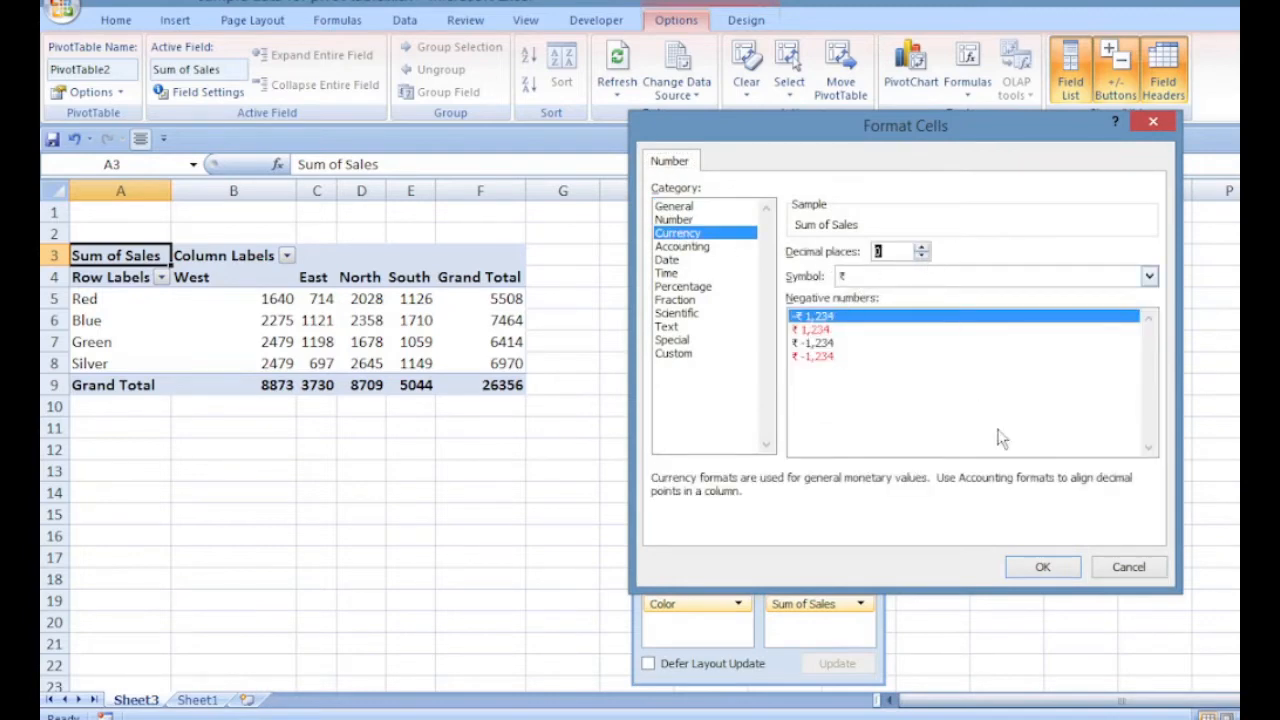
{"action": "left_click", "coordinate": [1048, 566]}
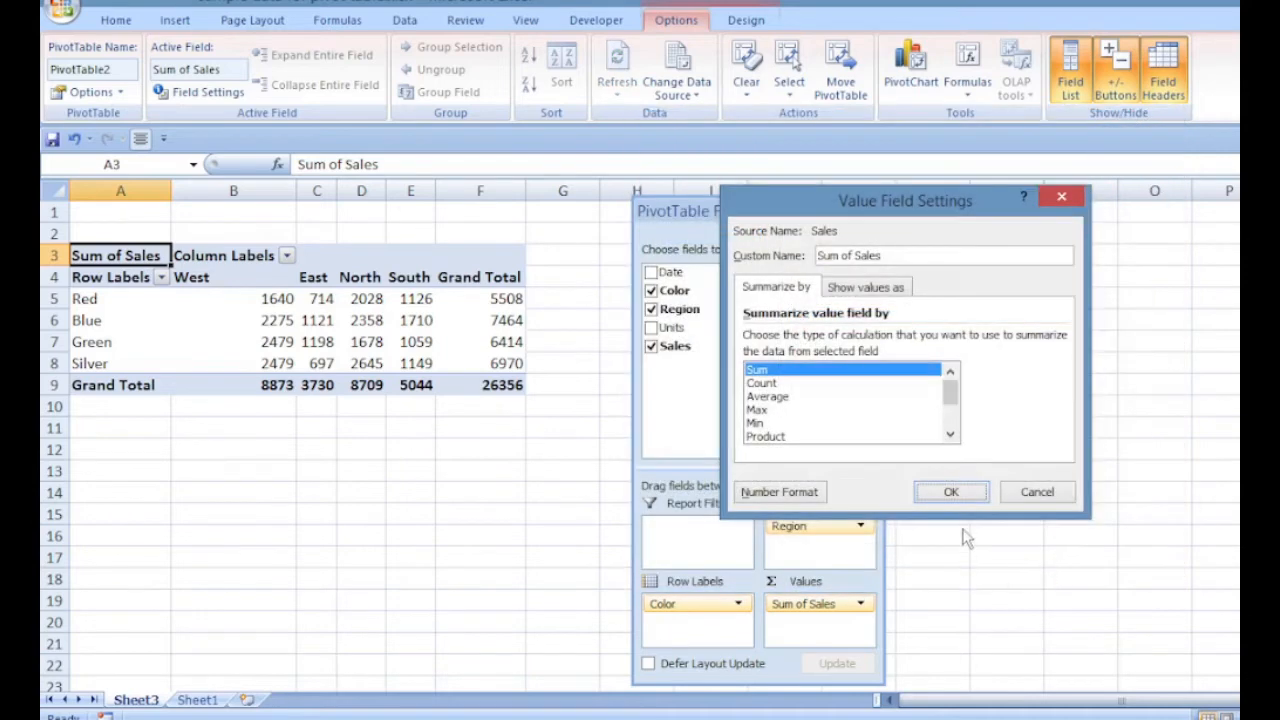
{"action": "left_click", "coordinate": [951, 491]}
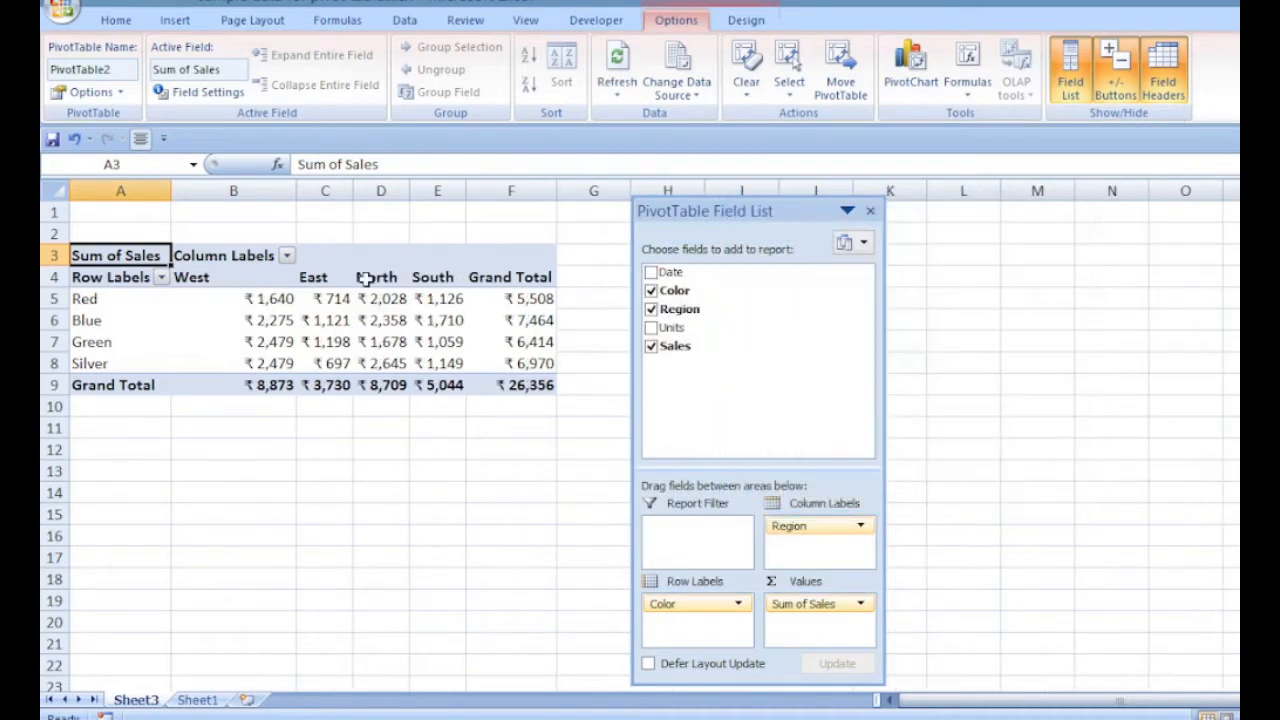
- Widen the South, North and East columns of the PivotTable, keeping the field list clear of the report
{"action": "left_click_drag", "start_coordinate": [738, 218], "coordinate": [827, 220]}
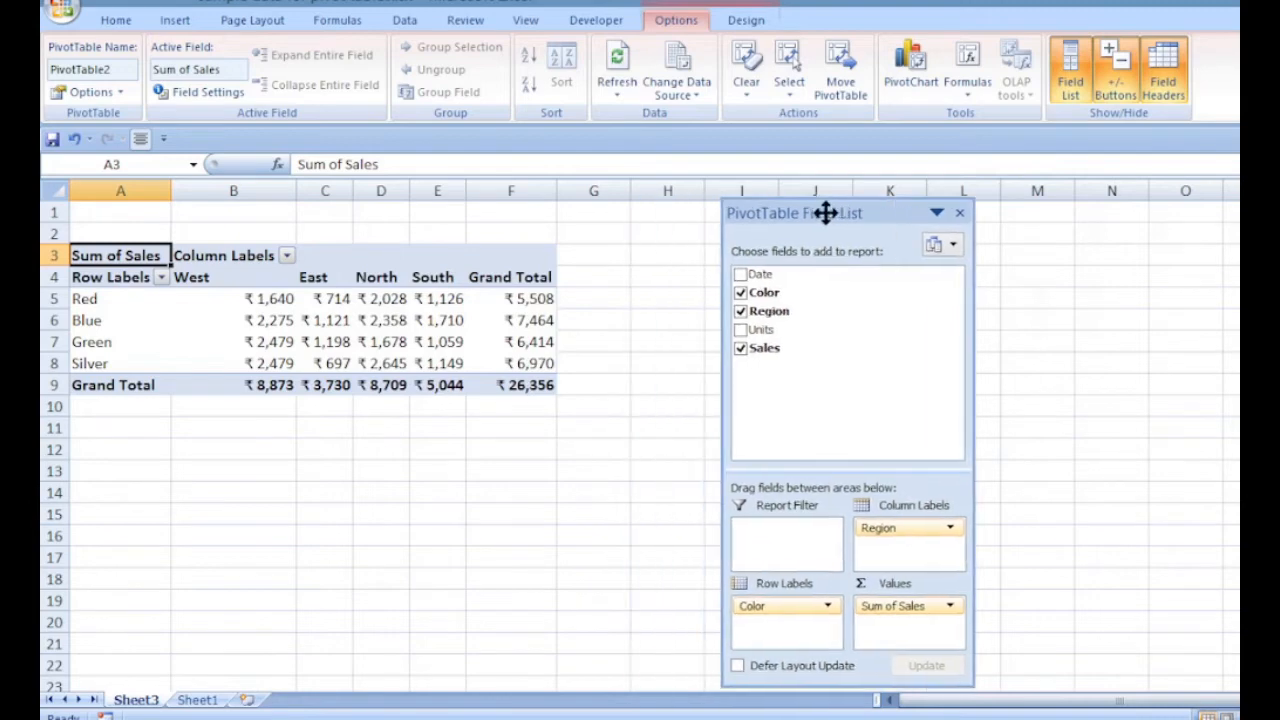
{"action": "left_click_drag", "start_coordinate": [466, 190], "coordinate": [490, 190]}
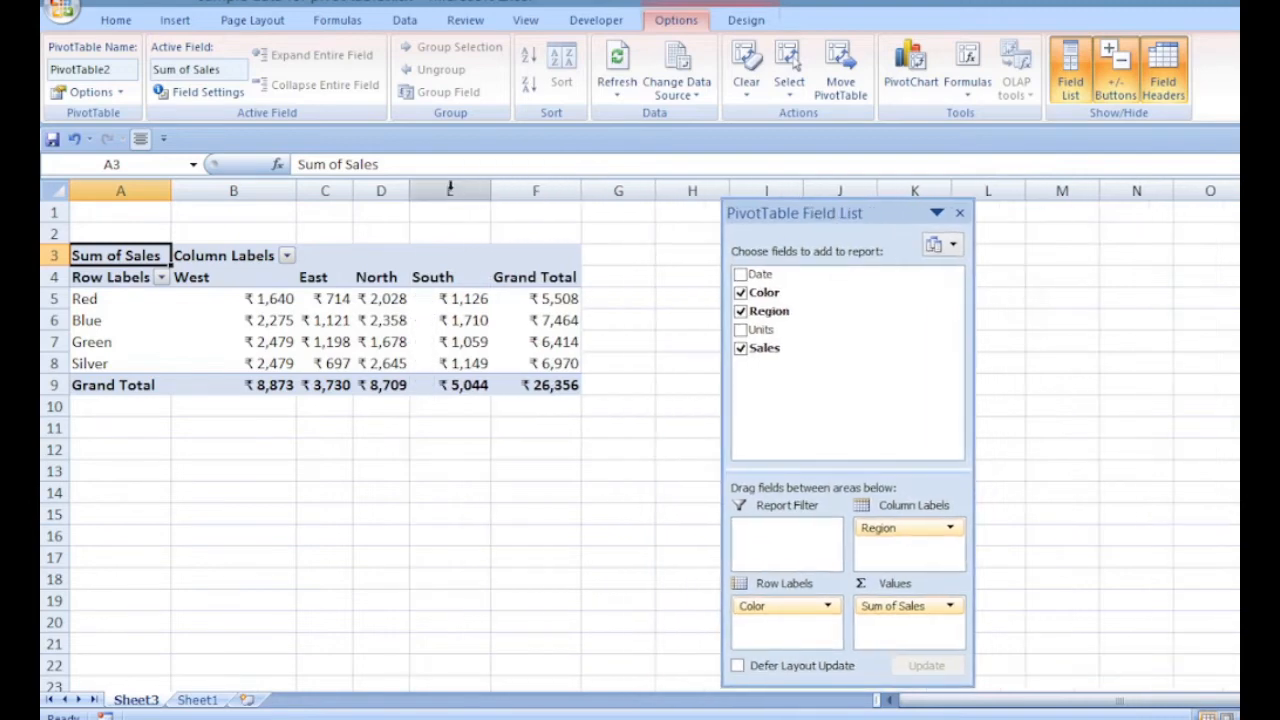
{"action": "left_click_drag", "start_coordinate": [408, 189], "coordinate": [442, 189]}
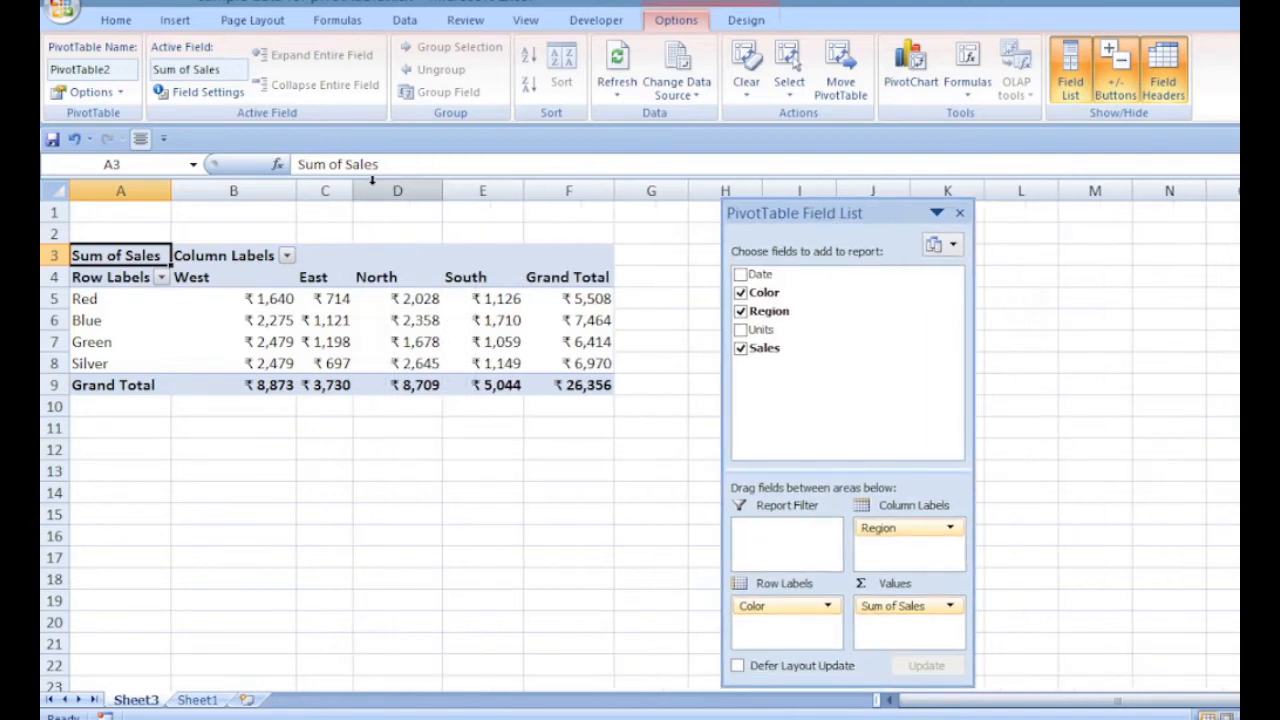
{"action": "left_click_drag", "start_coordinate": [351, 187], "coordinate": [374, 187]}
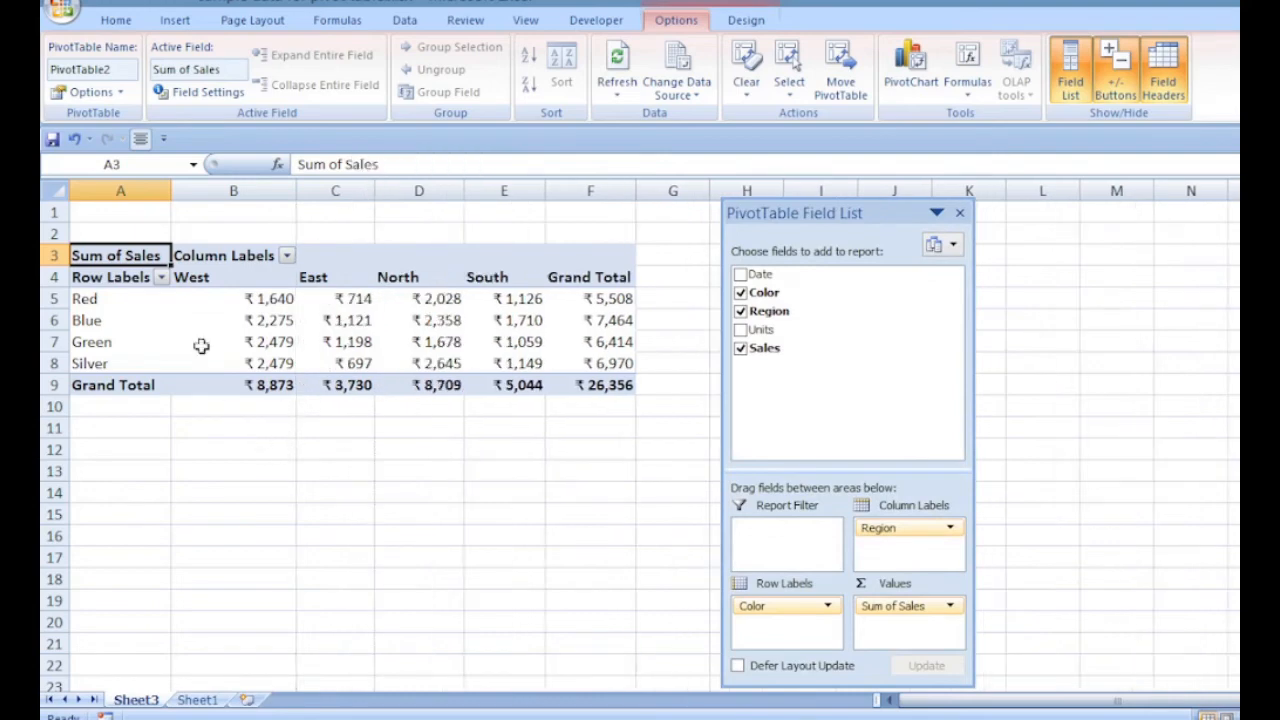
- Add Units as a second value field in the PivotTable and reposition the field list
{"action": "left_click_drag", "start_coordinate": [757, 329], "coordinate": [914, 640]}
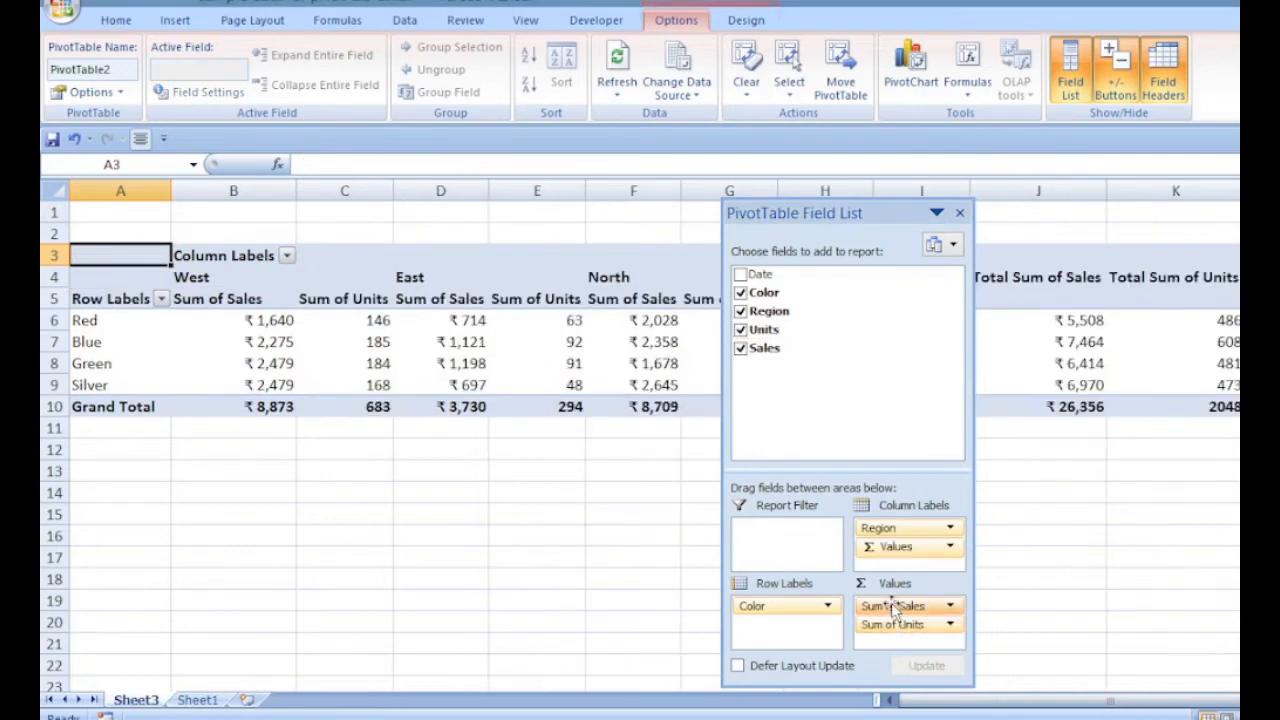
{"action": "left_click_drag", "start_coordinate": [870, 213], "coordinate": [1239, 245]}
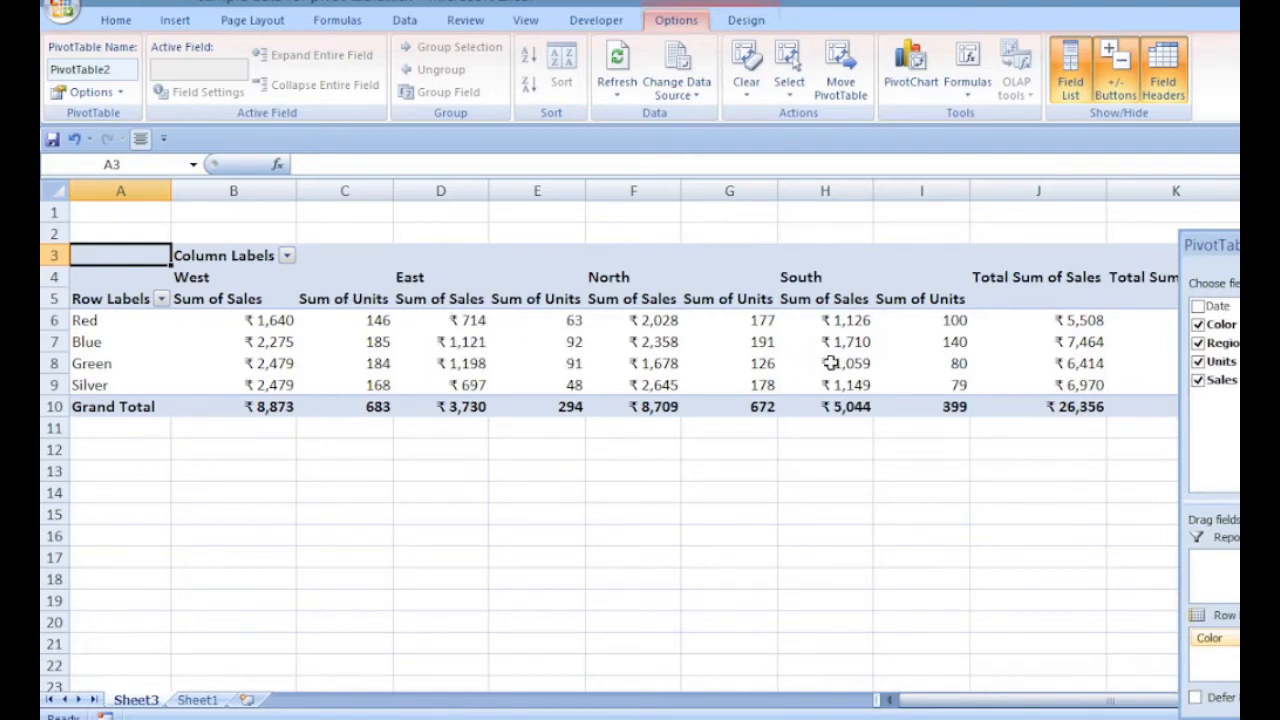
{"action": "left_click_drag", "start_coordinate": [1238, 250], "coordinate": [945, 171]}
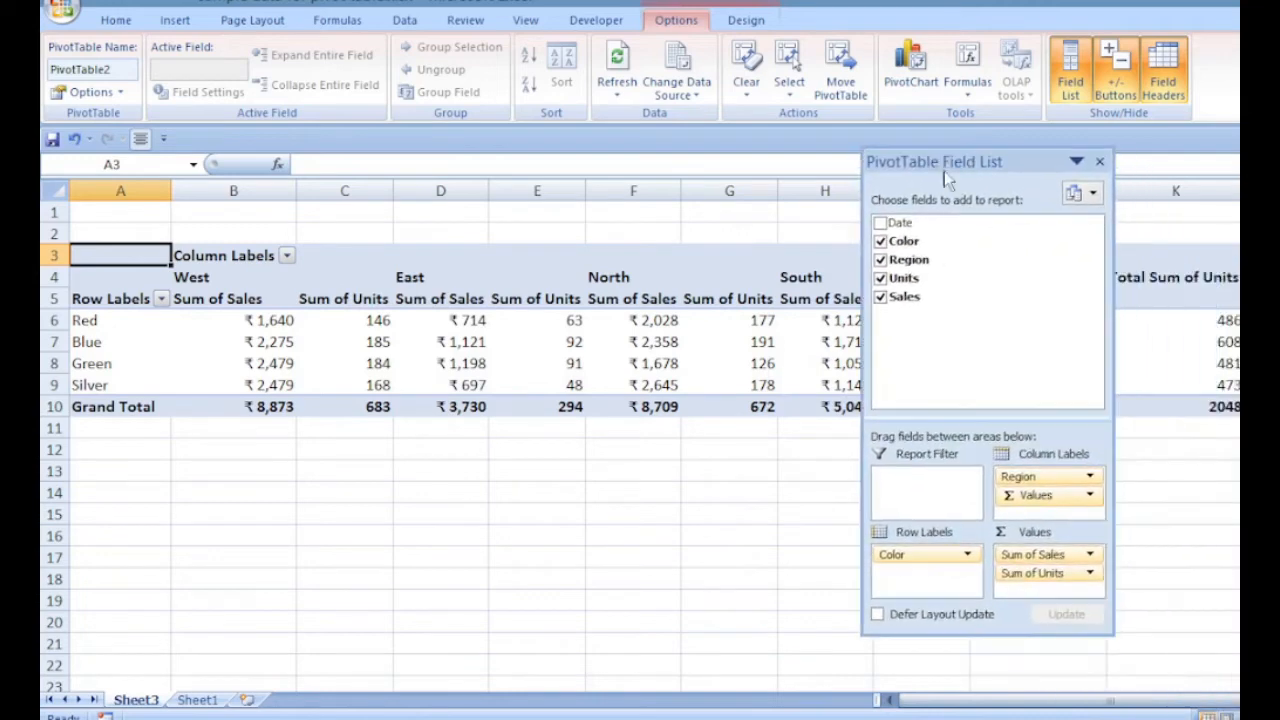
- Summarize the Units value field in the PivotTable by Count instead of Sum
{"action": "left_click", "coordinate": [1090, 573]}
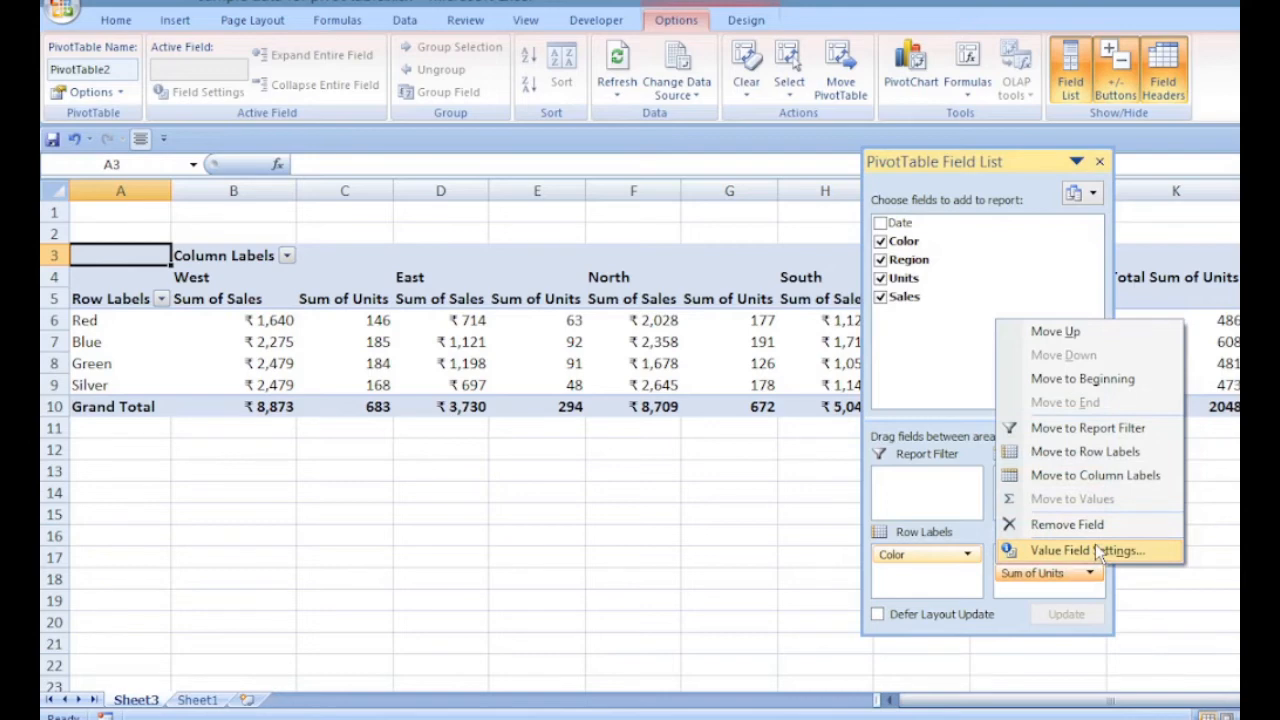
{"action": "left_click", "coordinate": [1098, 552]}
{"action": "left_click", "coordinate": [763, 385]}
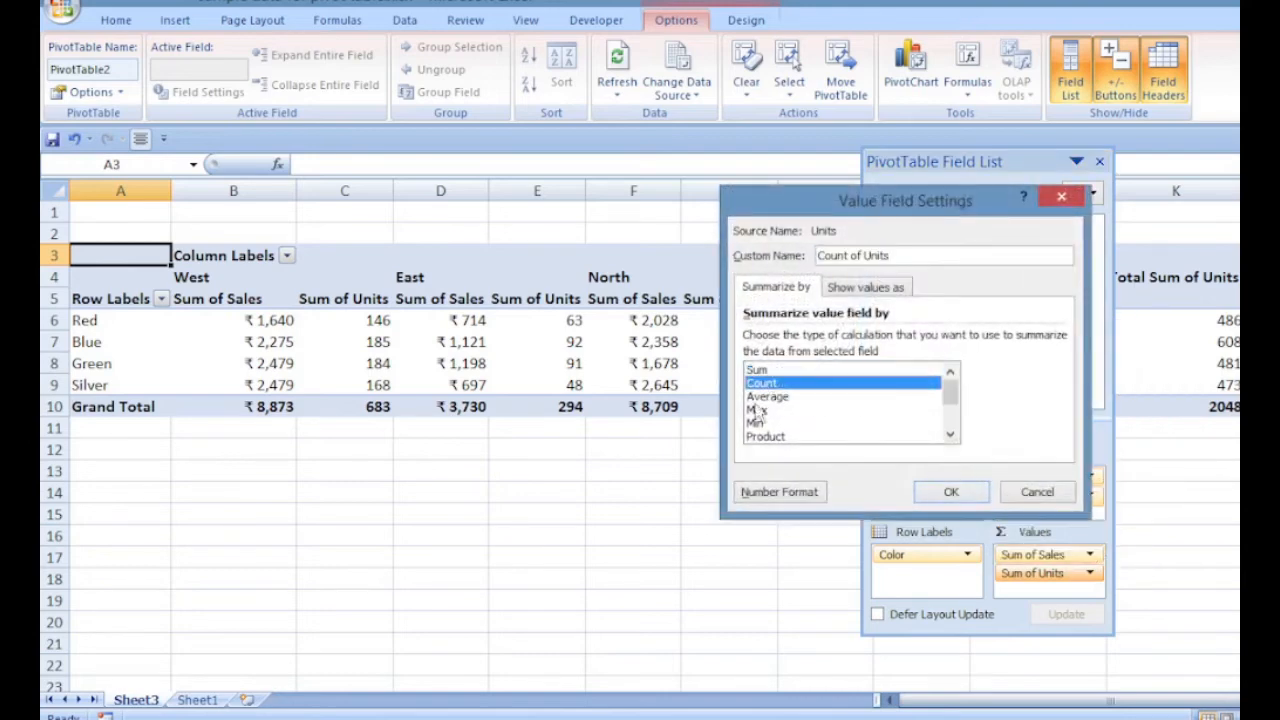
{"action": "left_click", "coordinate": [951, 491]}
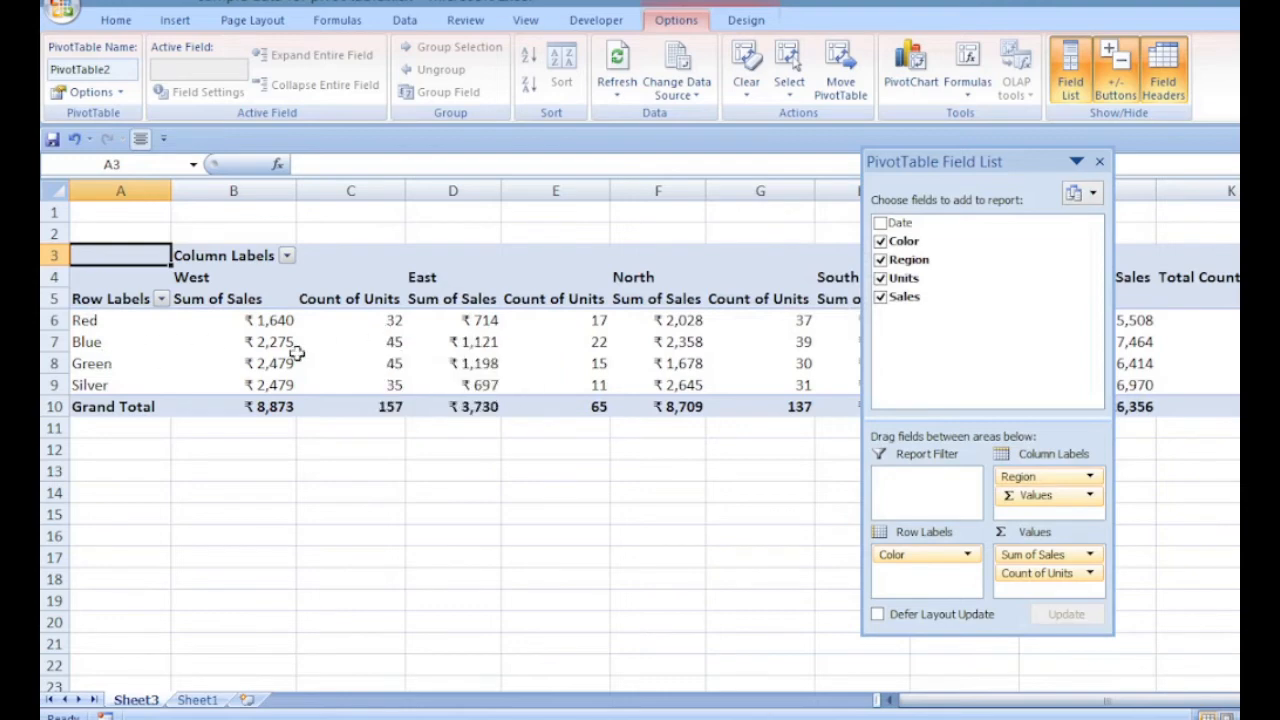
- Remove the Units value field from the PivotTable and sort the colors by Grand Total from largest to smallest
{"action": "mouse_move", "coordinate": [1003, 162]}
{"action": "left_mouse_down"}
{"action": "mouse_move", "coordinate": [1008, 334]}
{"action": "mouse_move", "coordinate": [1007, 161]}
{"action": "left_mouse_up"}
{"action": "left_click_drag", "start_coordinate": [1080, 571], "coordinate": [585, 620]}
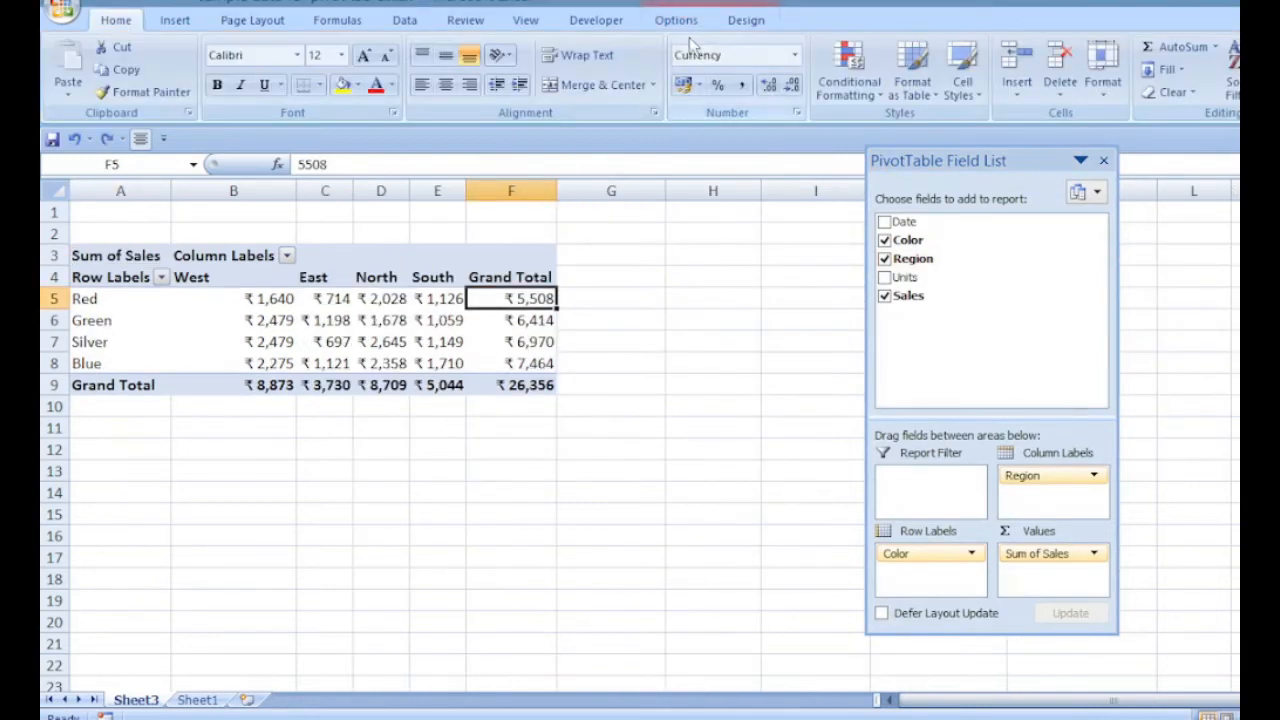
{"action": "left_click", "coordinate": [686, 30]}
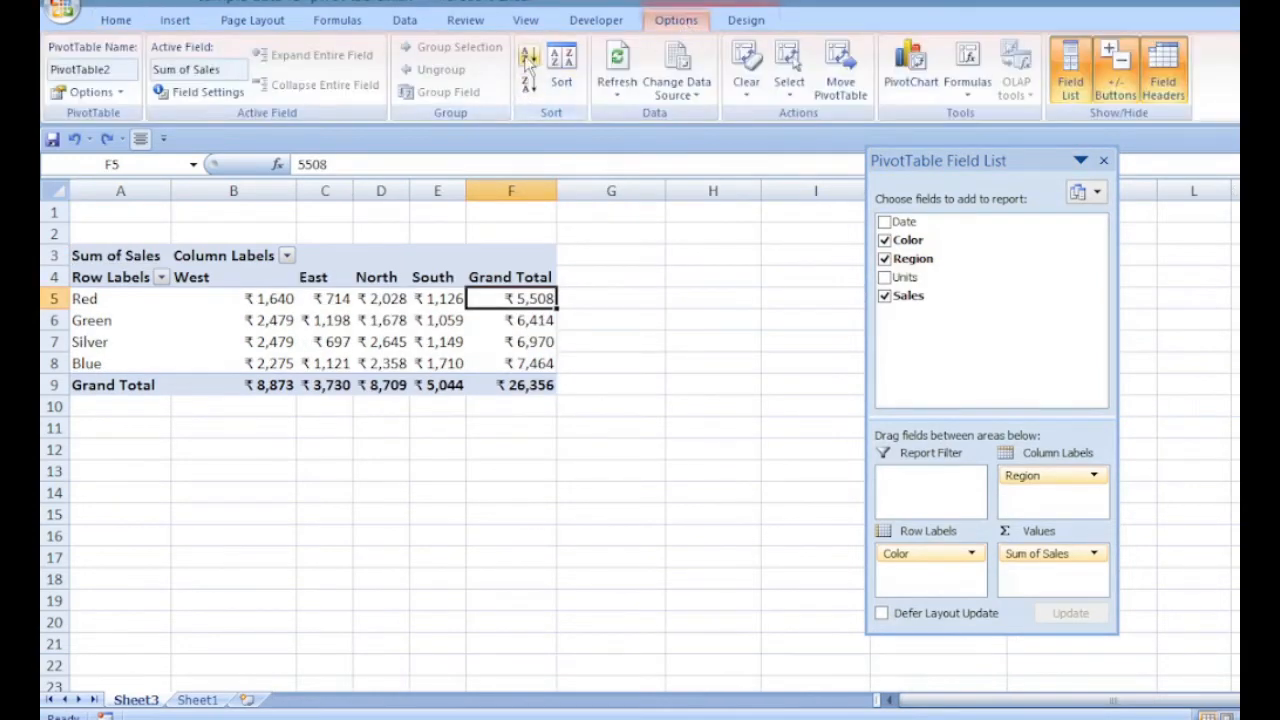
{"action": "left_click", "coordinate": [529, 88]}
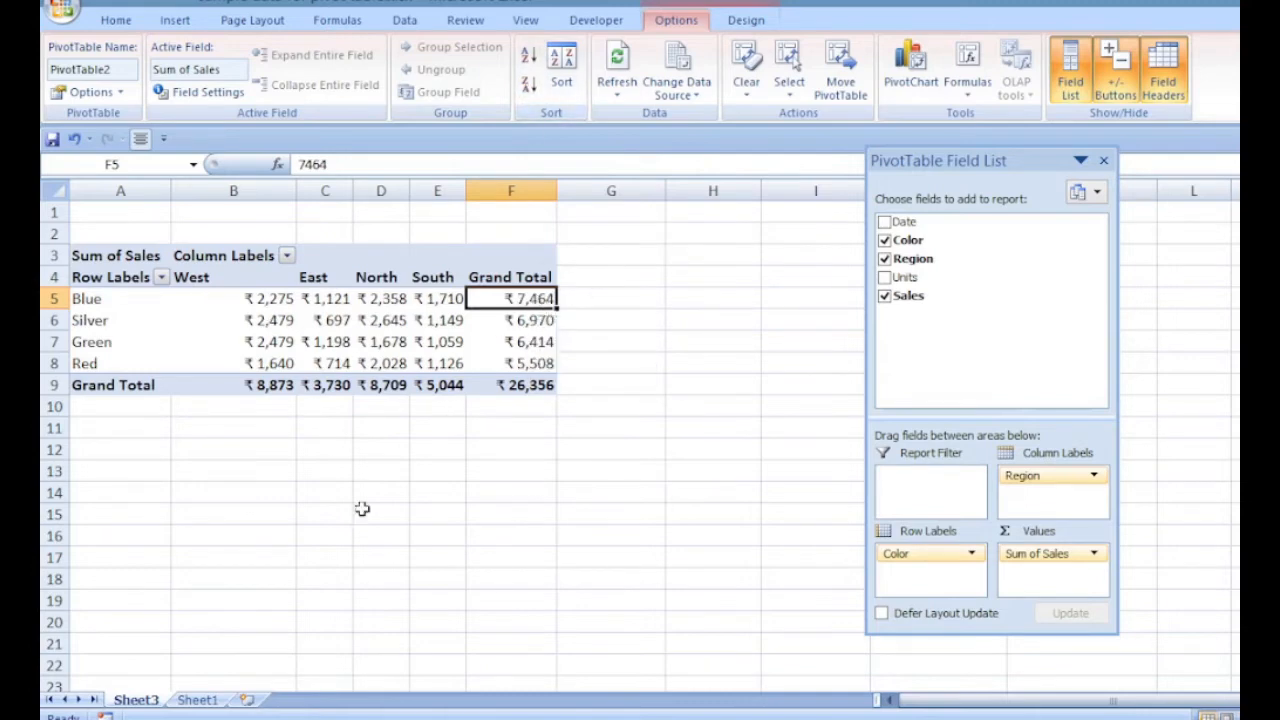
- Change the sales value in cell F6 of Sheet1 (13-Jan-21, Blue, South) to 20096
{"action": "left_click", "coordinate": [197, 699]}
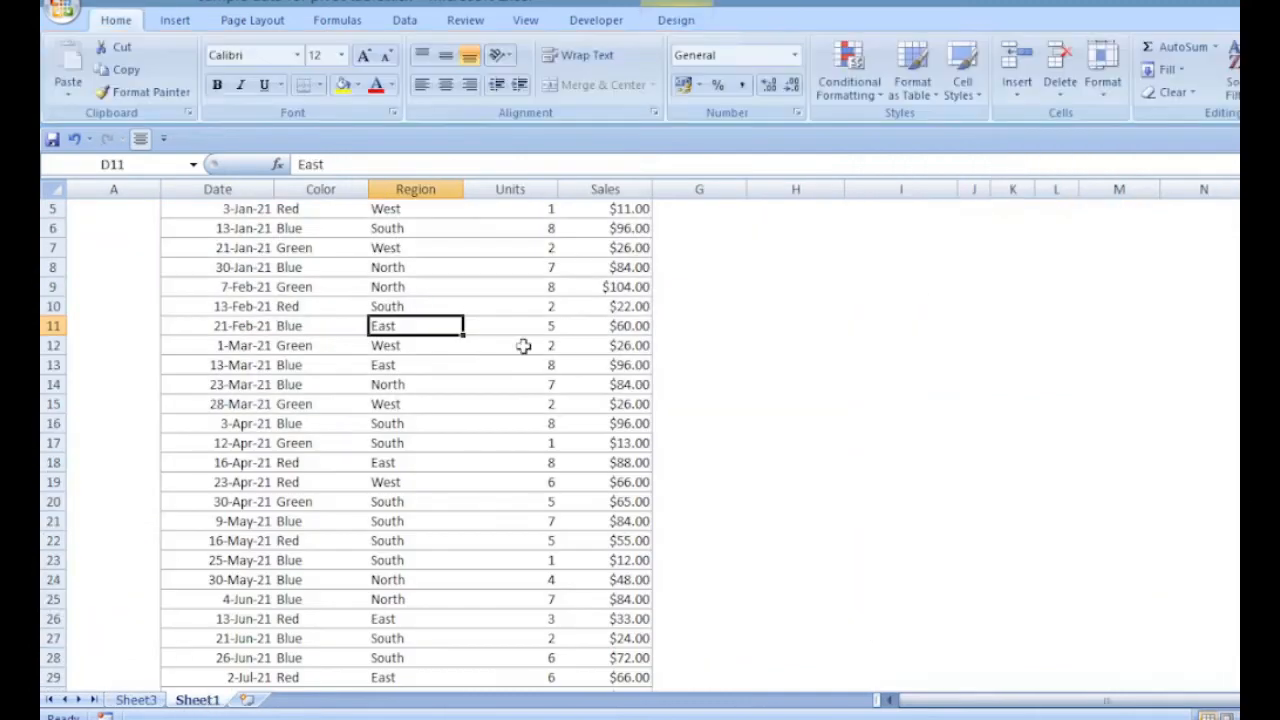
{"action": "scroll", "coordinate": [530, 362], "scroll_direction": "up", "scroll_amount": 2}
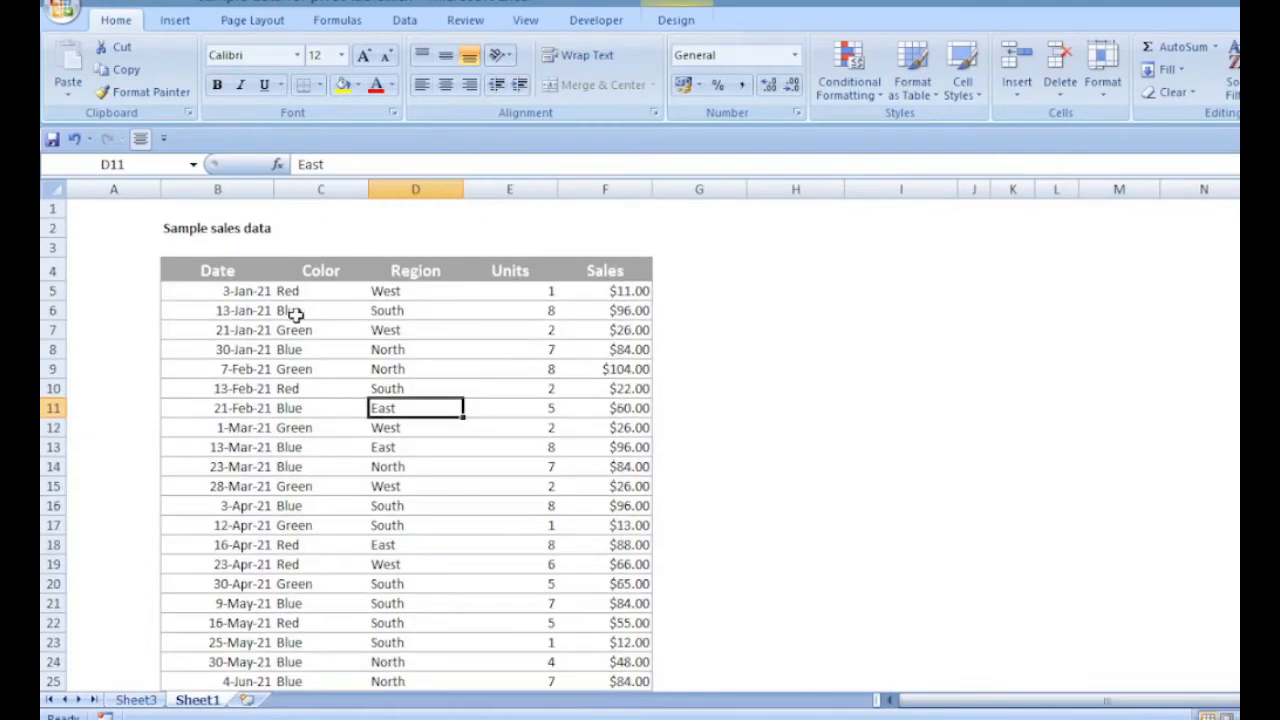
{"action": "double_click", "coordinate": [619, 312]}
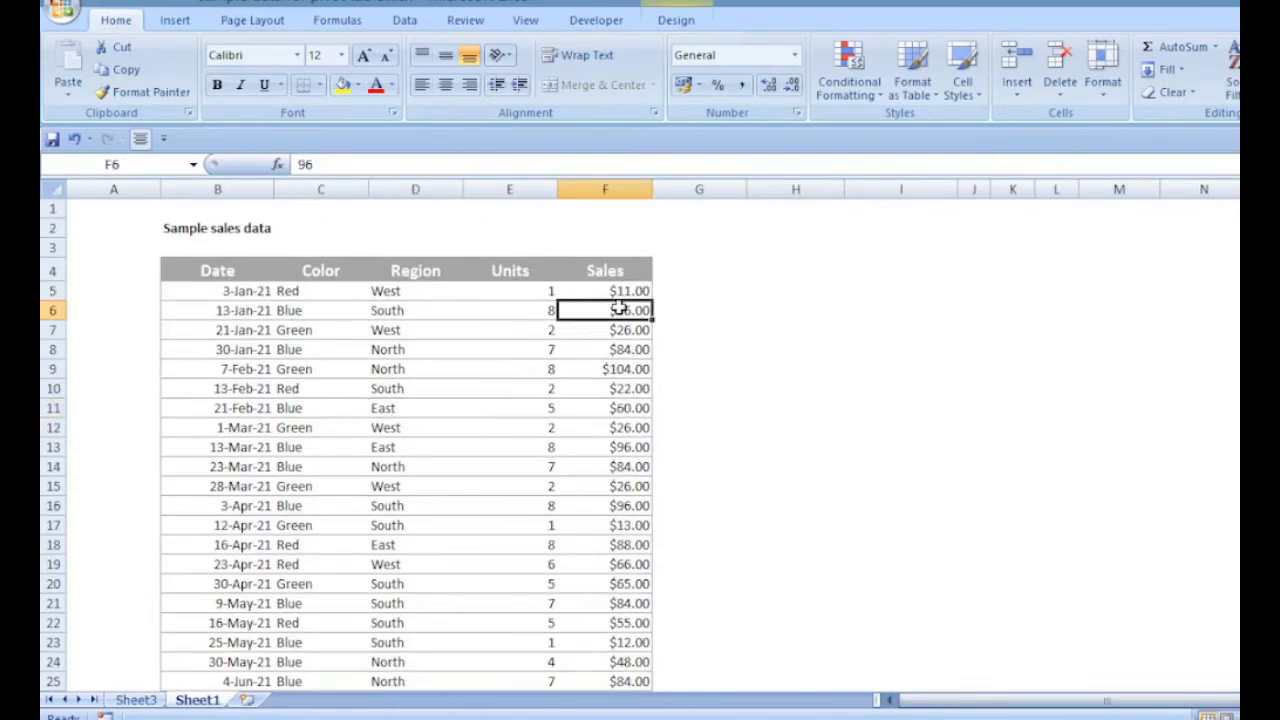
{"action": "type", "text": "200"}
{"action": "key", "text": "Return"}
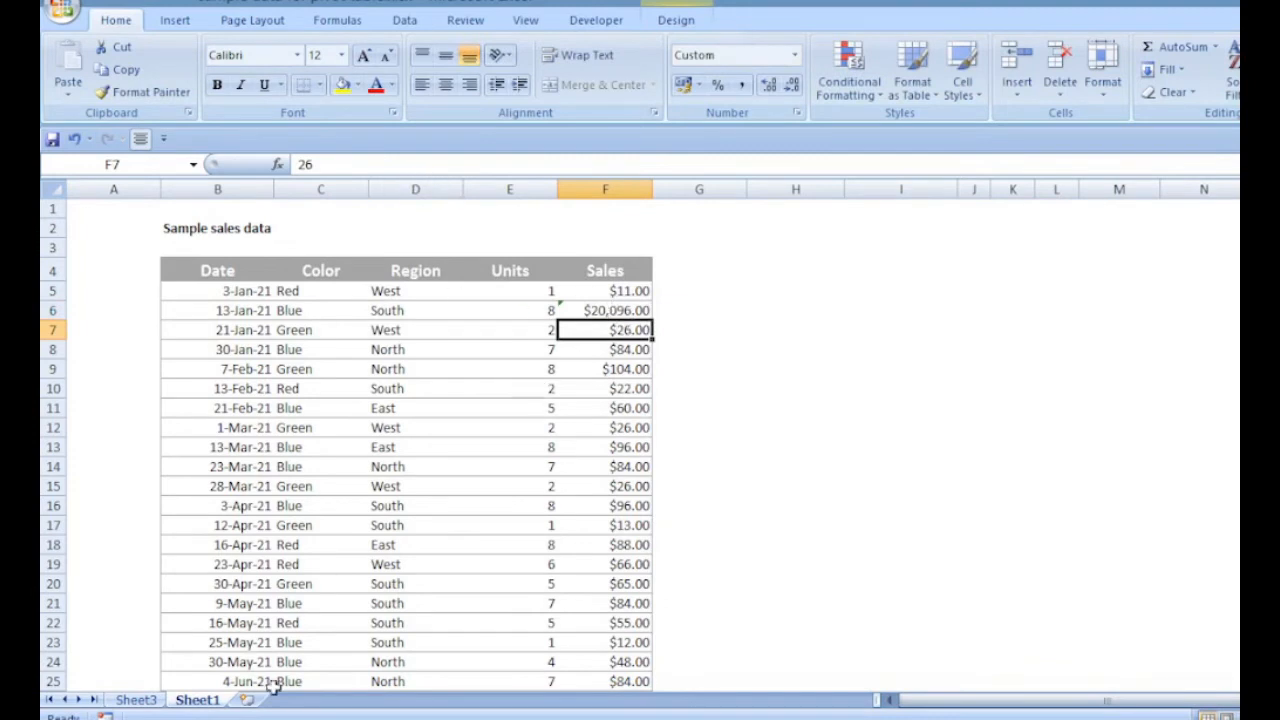
- Refresh the PivotTable on Sheet3 from the edited source data and check Blue's grand total
{"action": "left_click", "coordinate": [136, 700]}
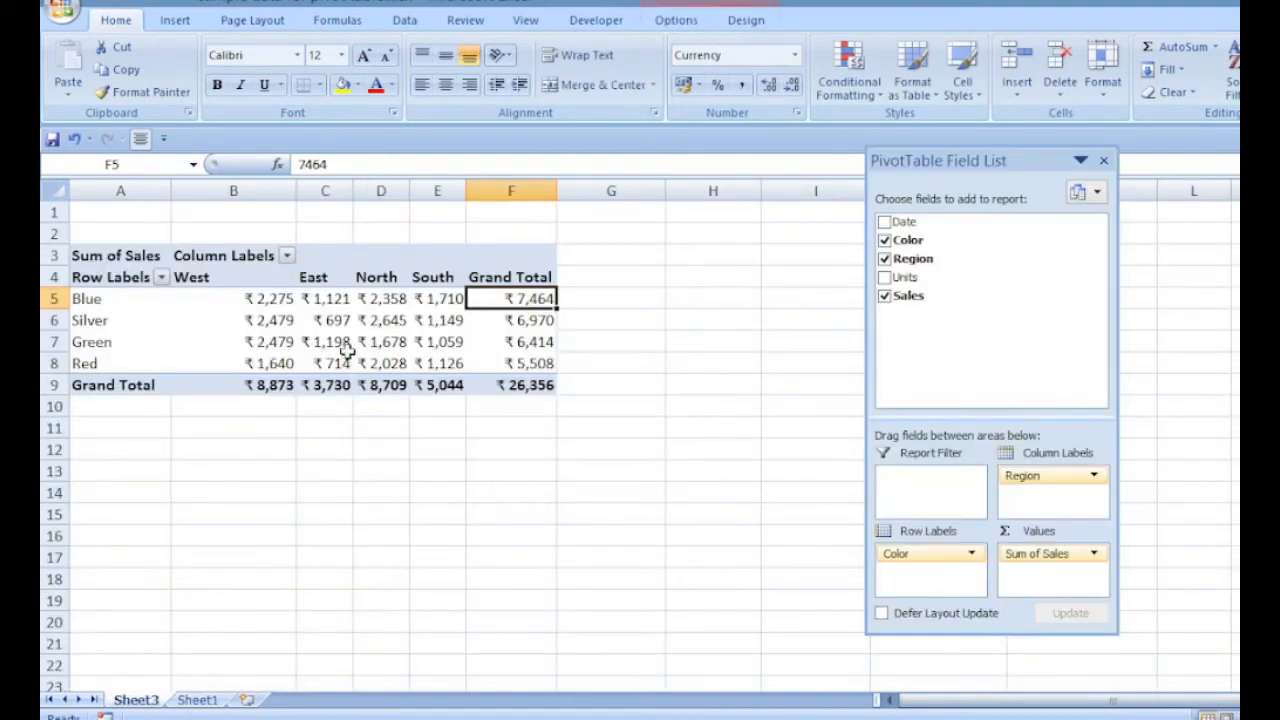
{"action": "right_click", "coordinate": [310, 341]}
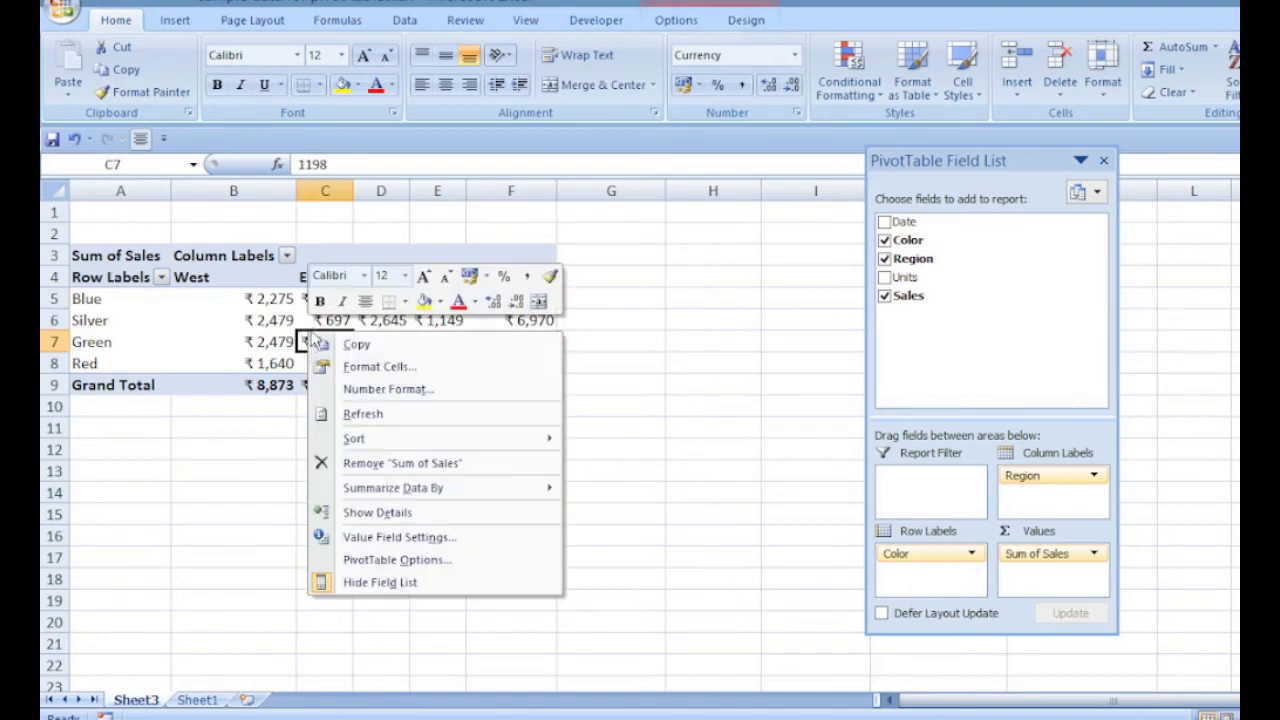
{"action": "left_click", "coordinate": [363, 414]}
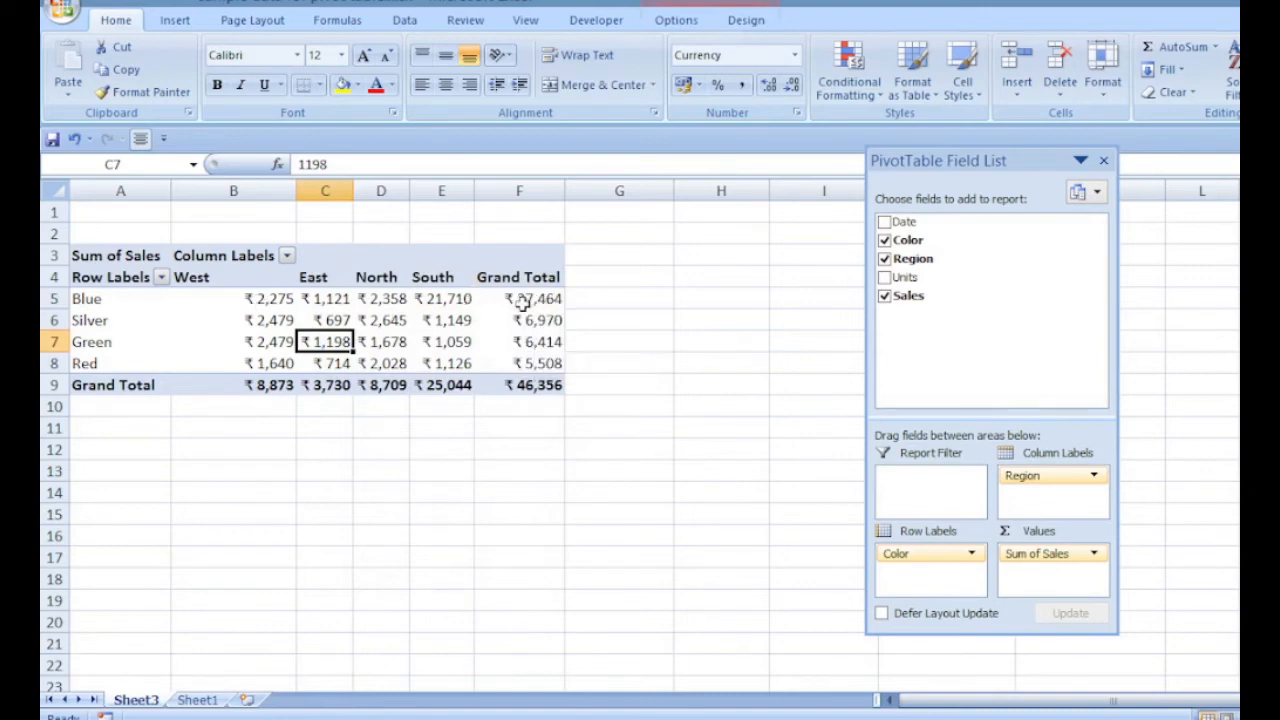
{"action": "mouse_move", "coordinate": [540, 296]}
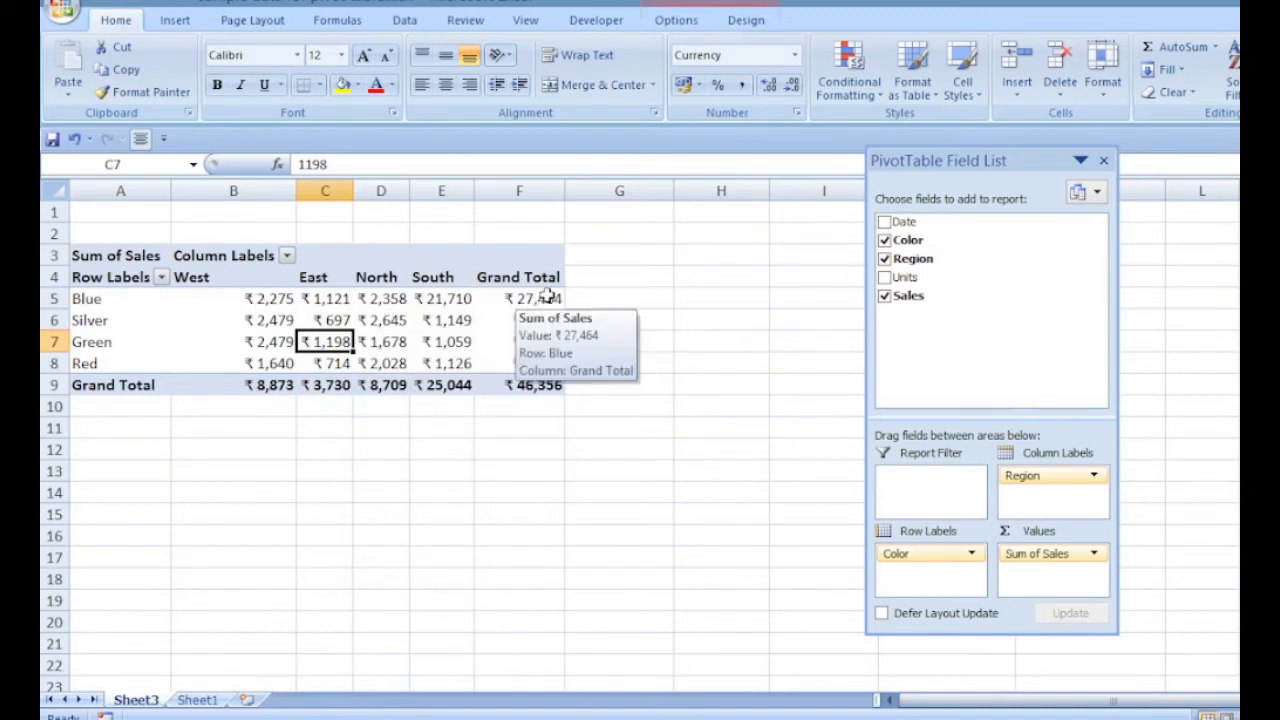
- Undo the PivotTable refresh and the edit to the source sales value
{"action": "left_click", "coordinate": [197, 700]}
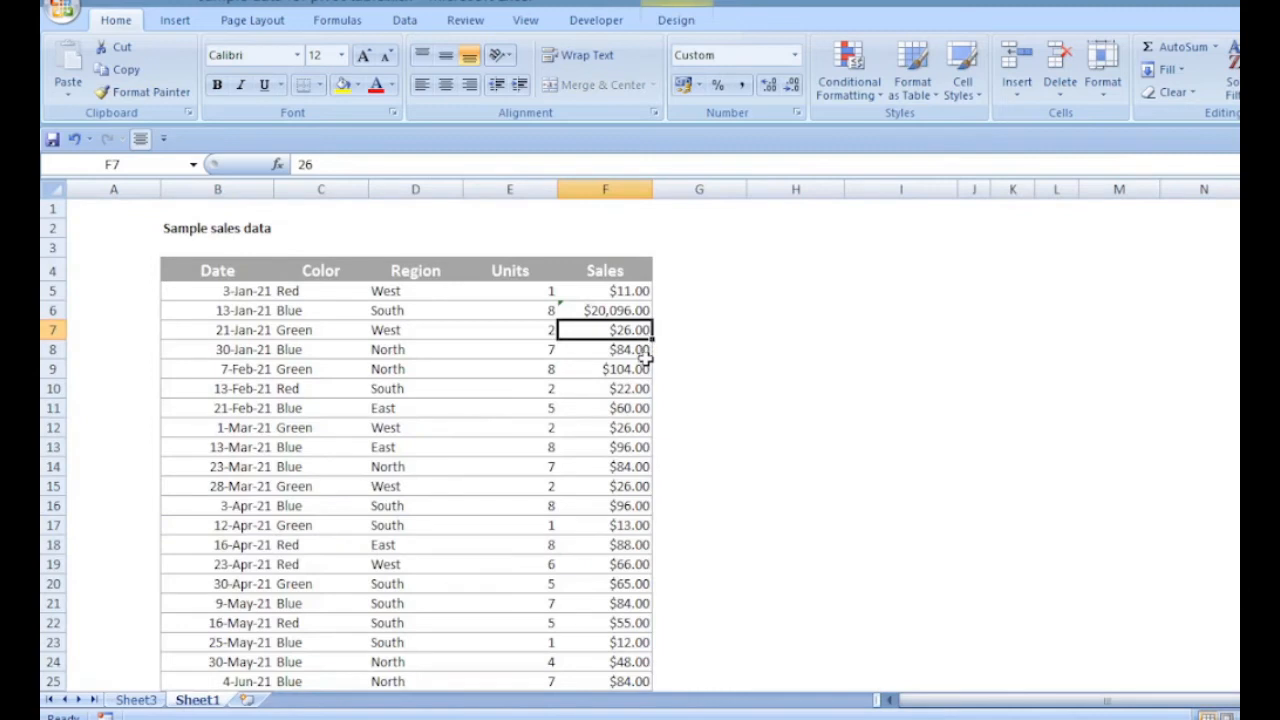
{"action": "key", "text": "ctrl+z"}
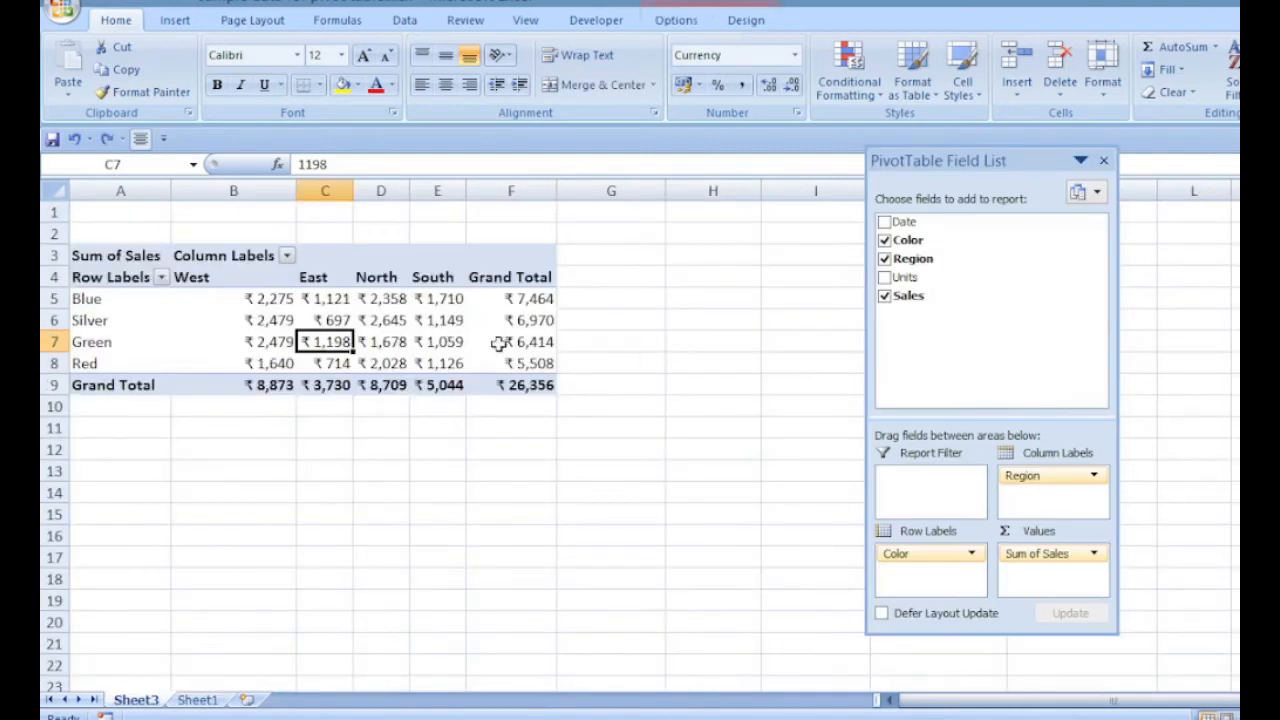
- Replace Color with Date in the PivotTable, arranging Region as row labels and Date as column labels
{"action": "left_click_drag", "start_coordinate": [897, 558], "coordinate": [790, 370]}
{"action": "left_click_drag", "start_coordinate": [903, 222], "coordinate": [913, 565]}
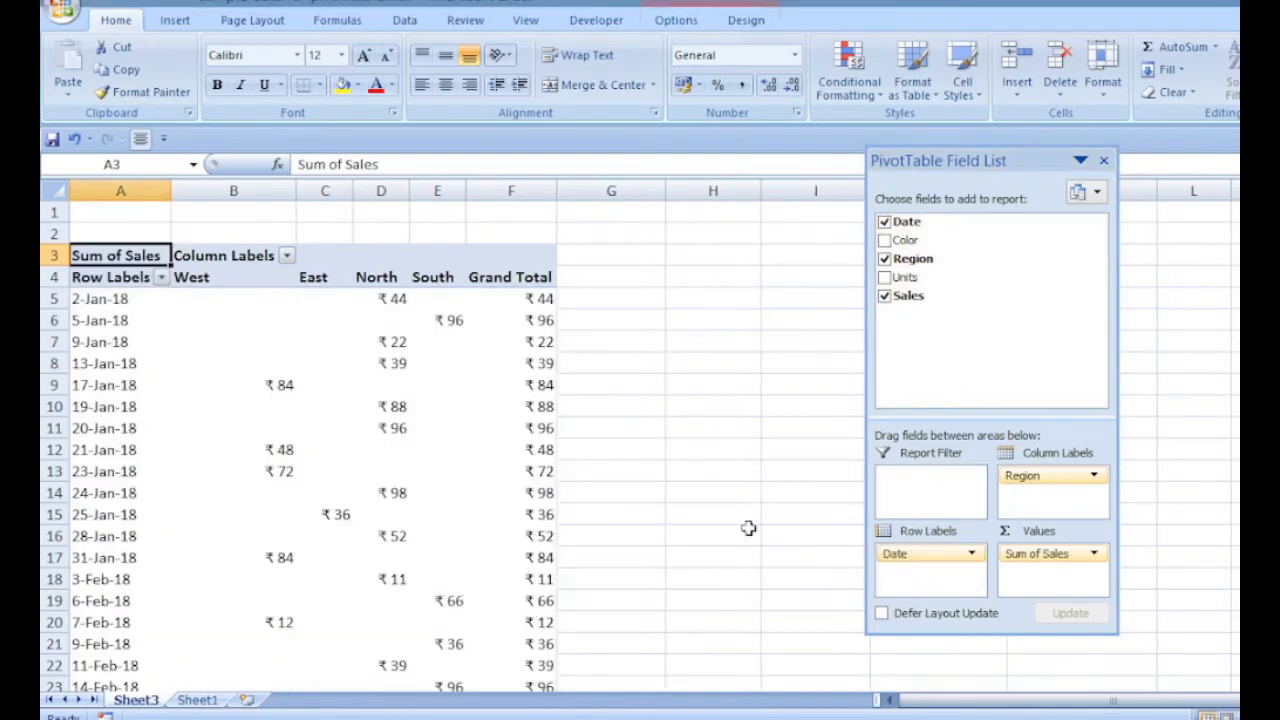
{"action": "left_click_drag", "start_coordinate": [1080, 475], "coordinate": [1052, 500]}
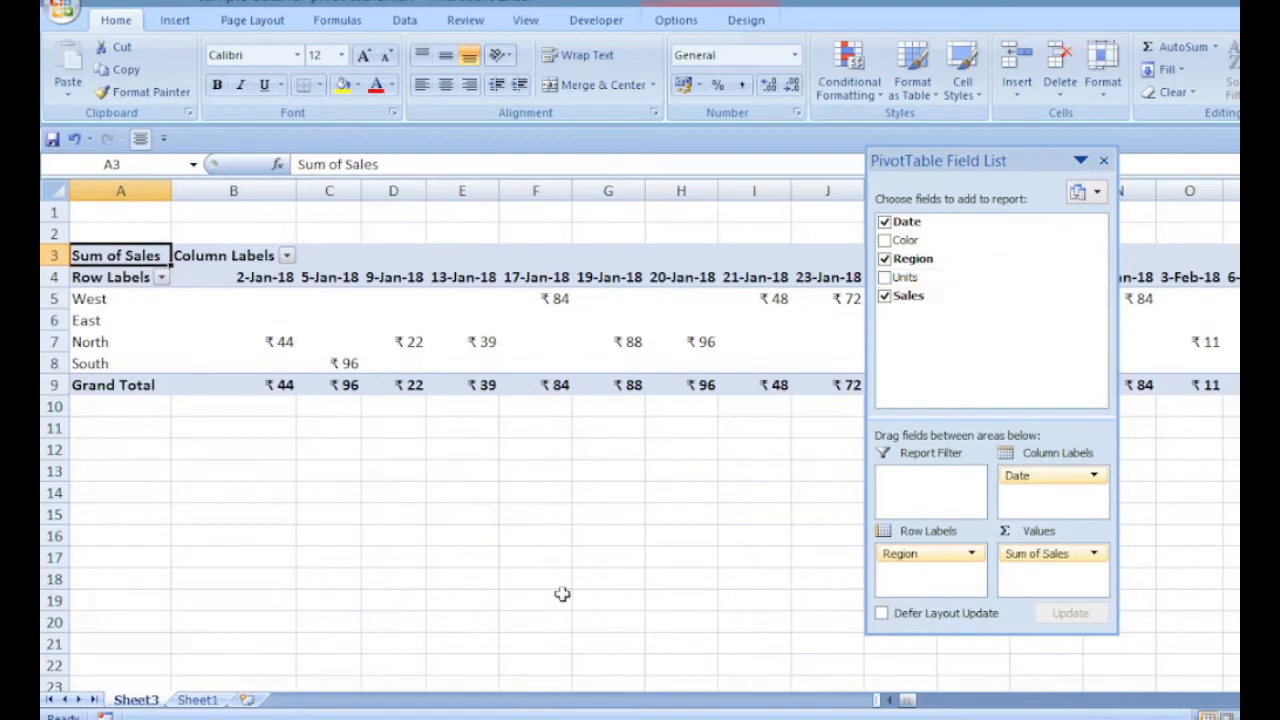
- Group the PivotTable's date columns by Years only and widen the 2019, 2020 and 2021 columns
{"action": "mouse_move", "coordinate": [918, 706]}
{"action": "left_mouse_down"}
{"action": "mouse_move", "coordinate": [997, 706]}
{"action": "mouse_move", "coordinate": [897, 704]}
{"action": "left_mouse_up"}
{"action": "left_click", "coordinate": [592, 272]}
{"action": "right_click", "coordinate": [592, 272]}
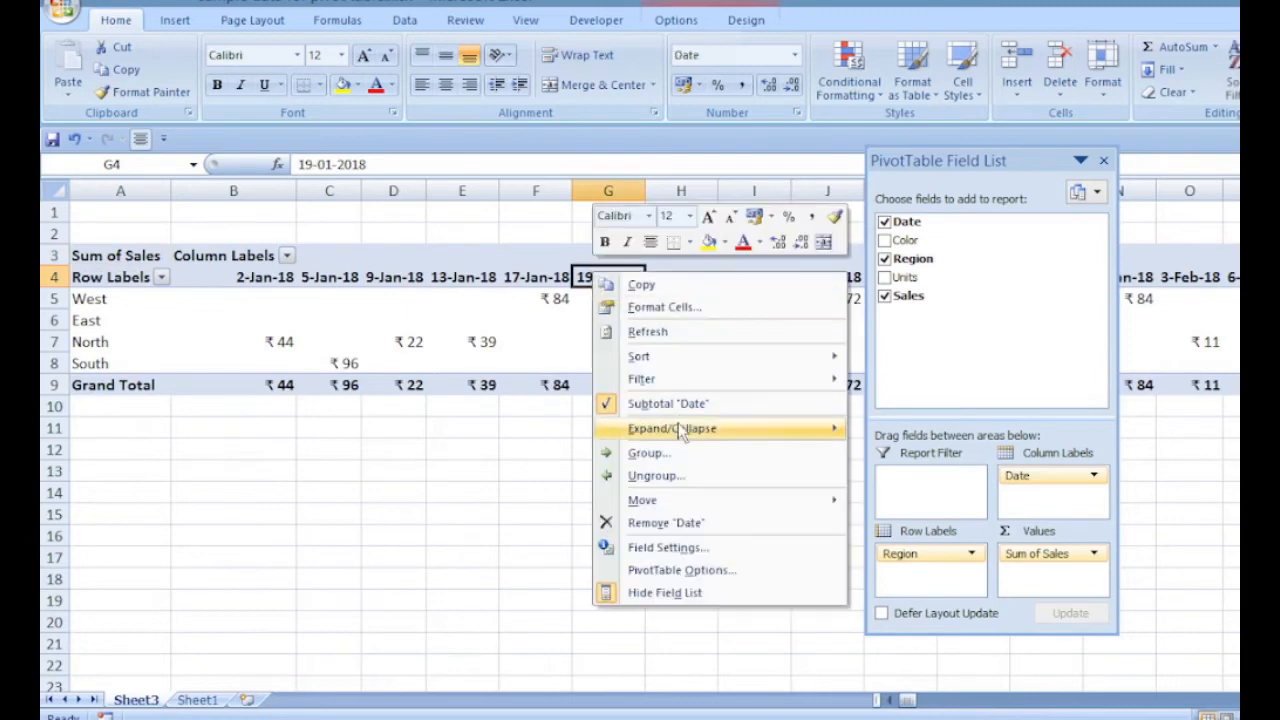
{"action": "left_click", "coordinate": [668, 457]}
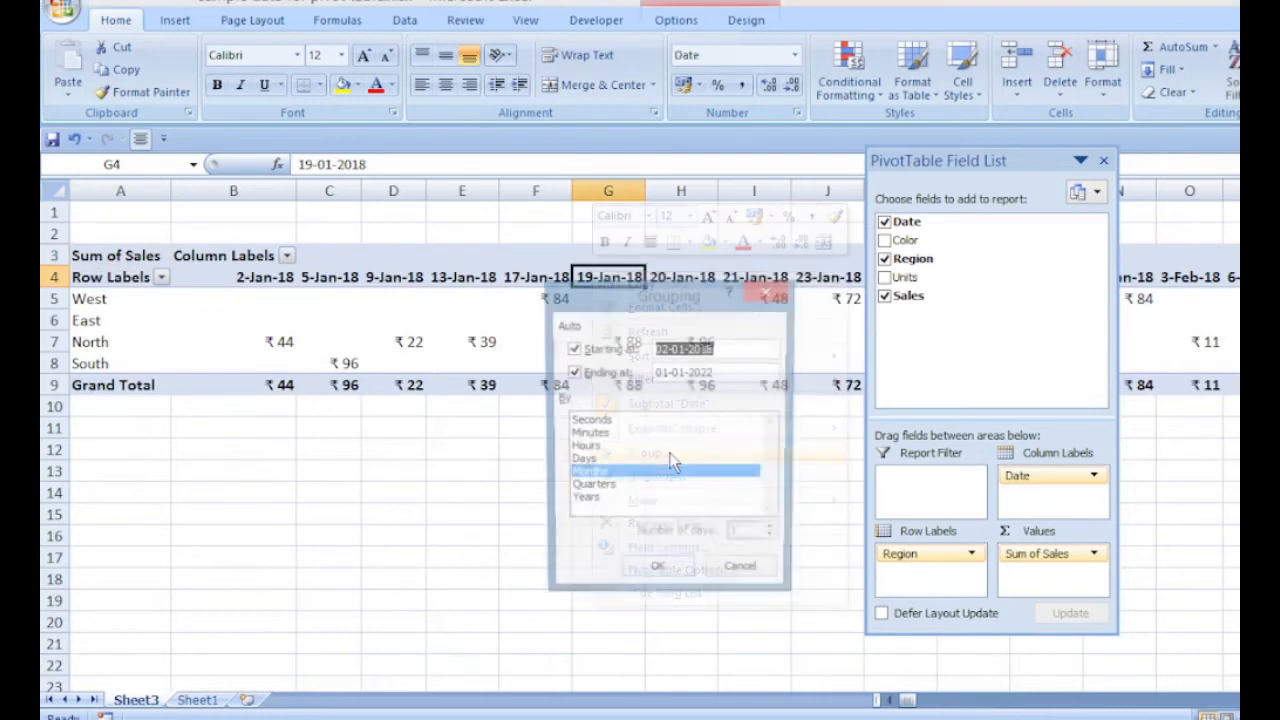
{"action": "left_click", "coordinate": [592, 503]}
{"action": "left_click", "coordinate": [606, 475]}
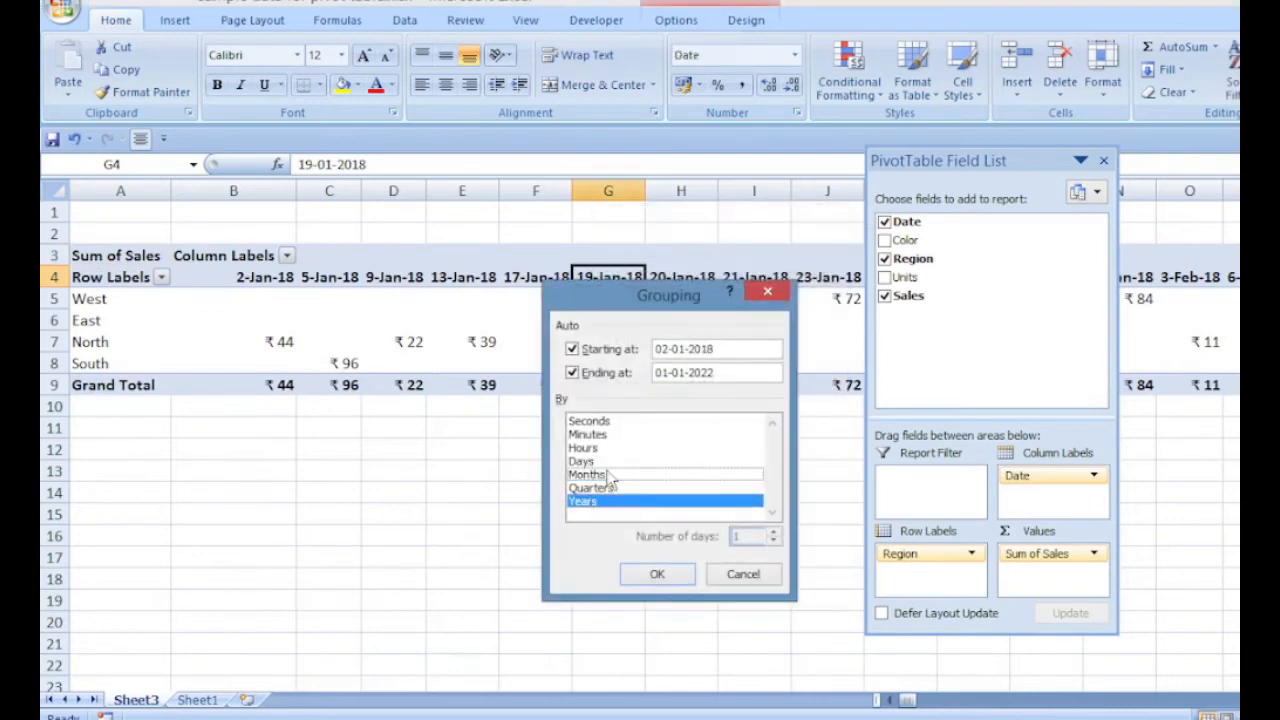
{"action": "left_click", "coordinate": [657, 575]}
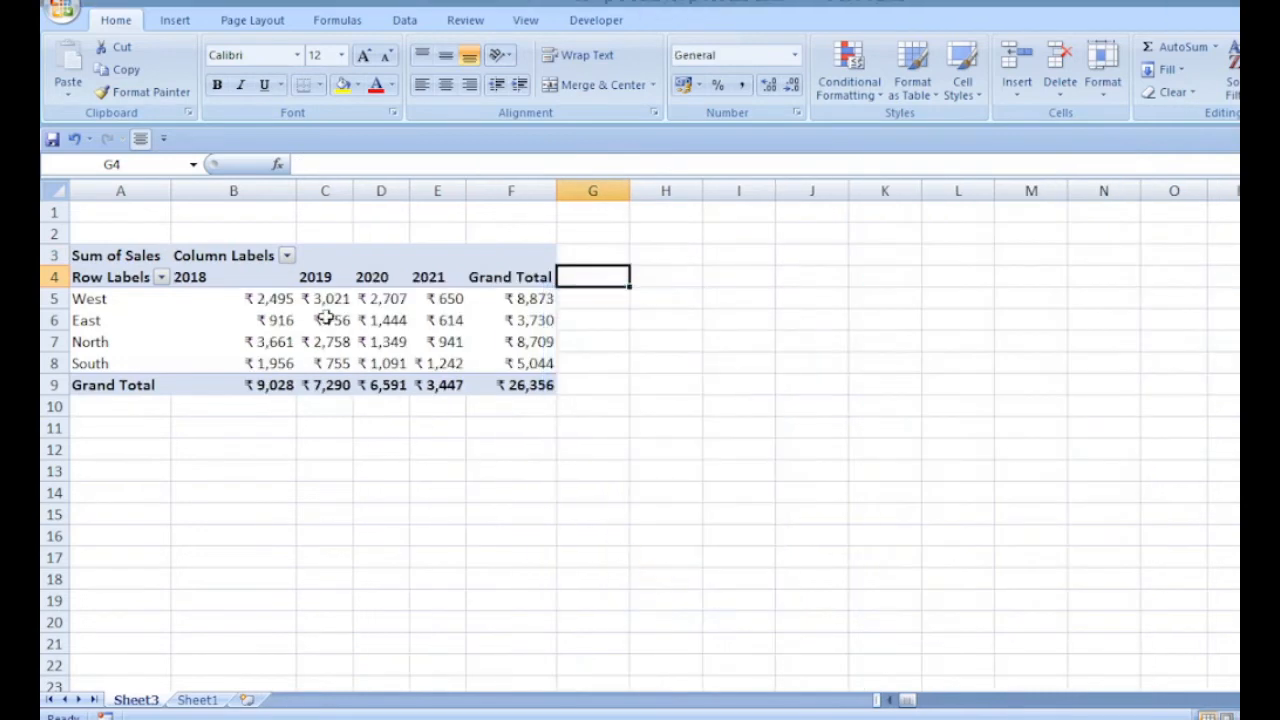
{"action": "left_click_drag", "start_coordinate": [352, 190], "coordinate": [570, 190]}
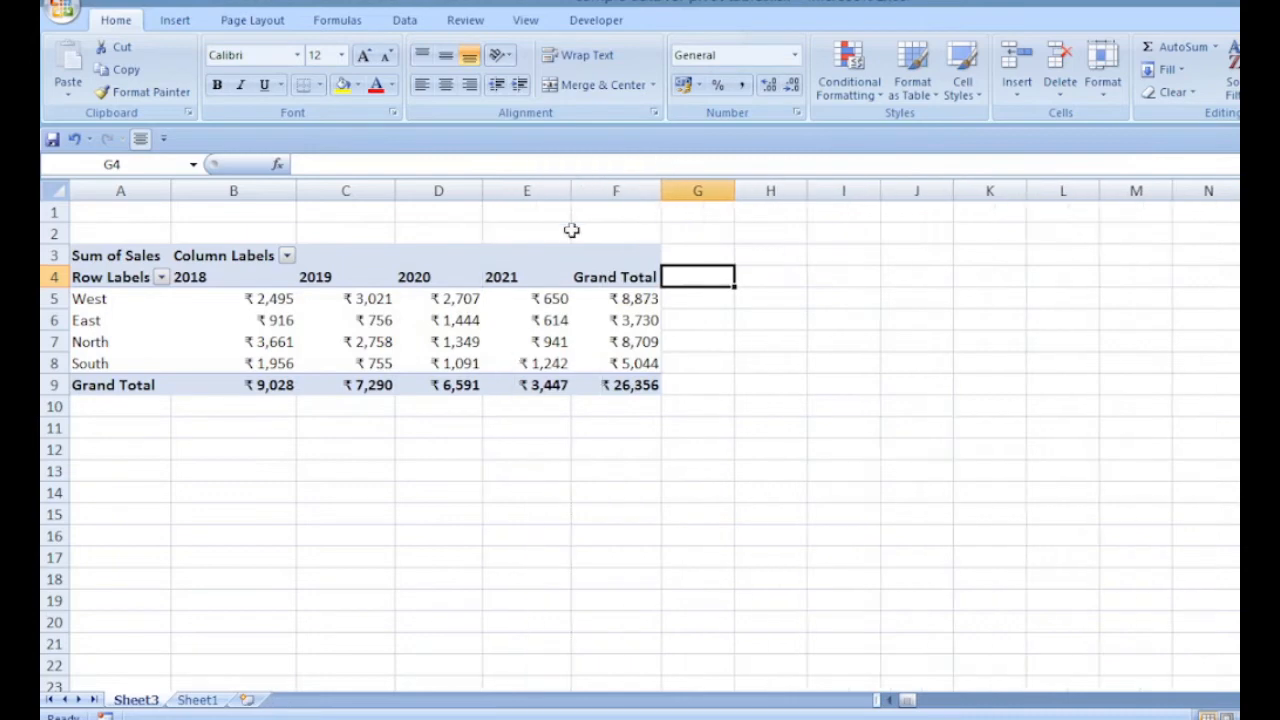
- Regroup the year columns by both Quarters and Years, and move the field list clear of the report
{"action": "left_click", "coordinate": [363, 272]}
{"action": "right_click", "coordinate": [364, 272]}
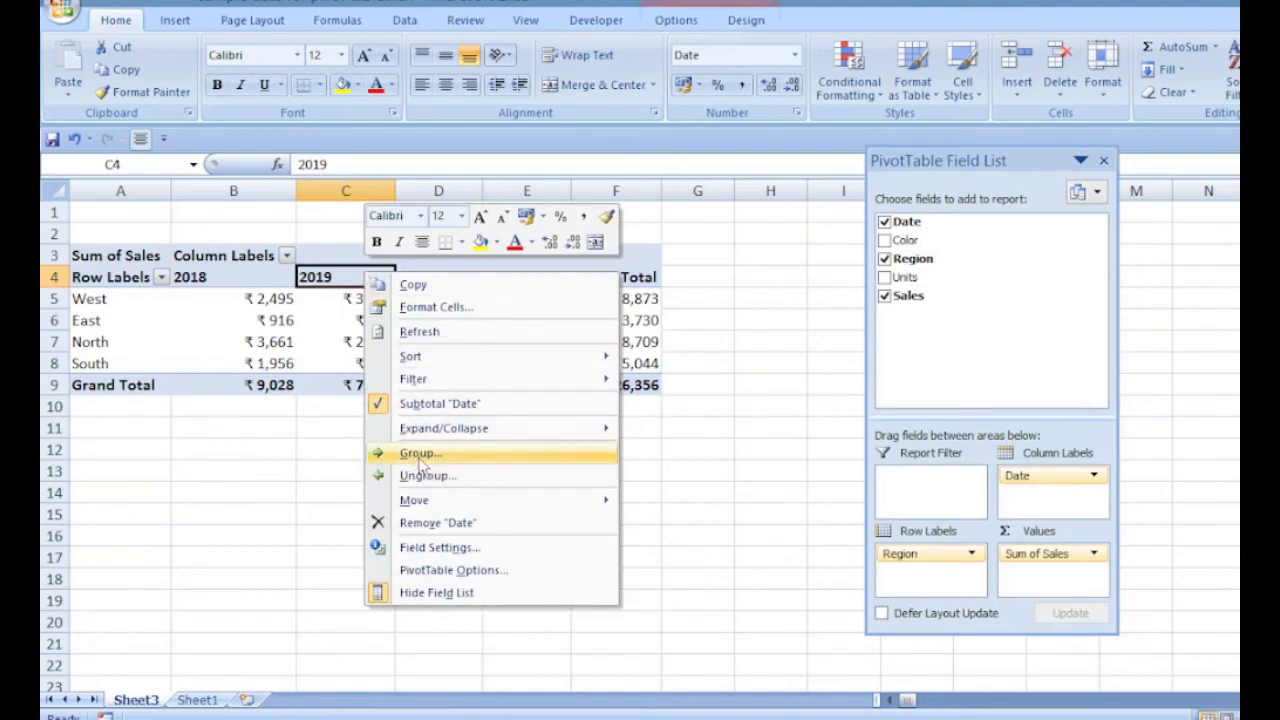
{"action": "left_click", "coordinate": [420, 462]}
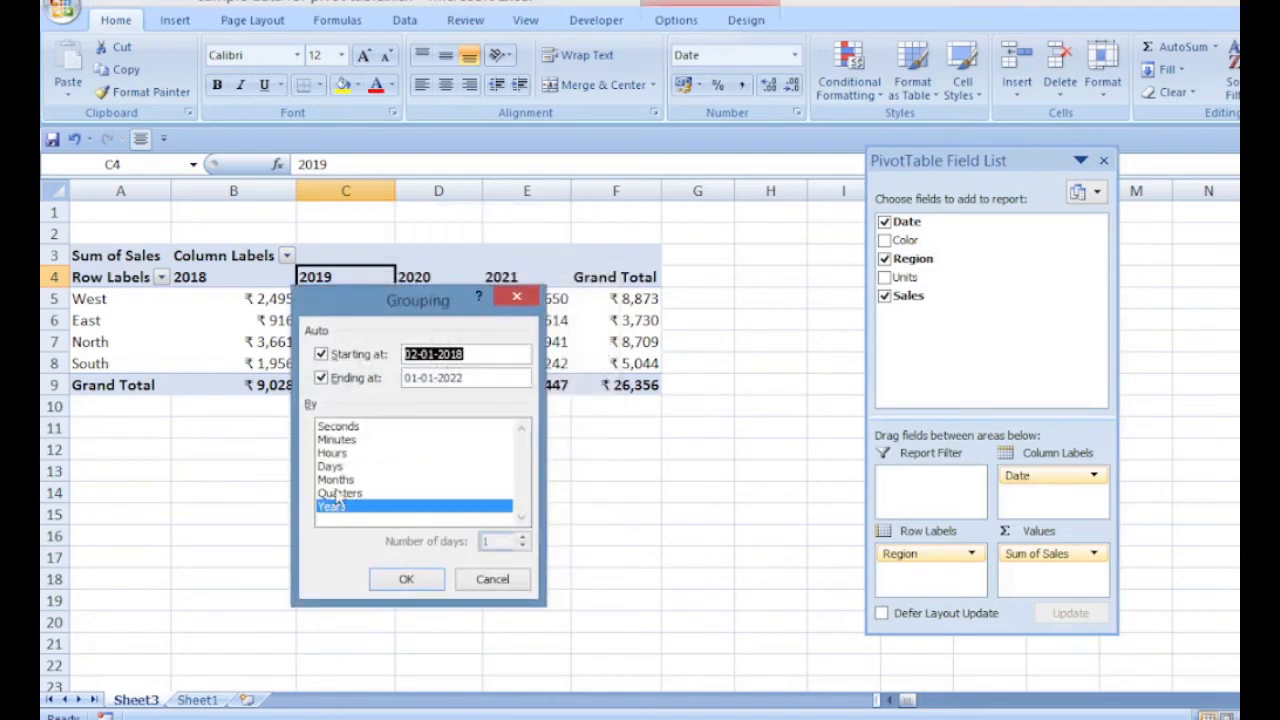
{"action": "left_click", "coordinate": [338, 493], "text": "ctrl"}
{"action": "left_click", "coordinate": [406, 579]}
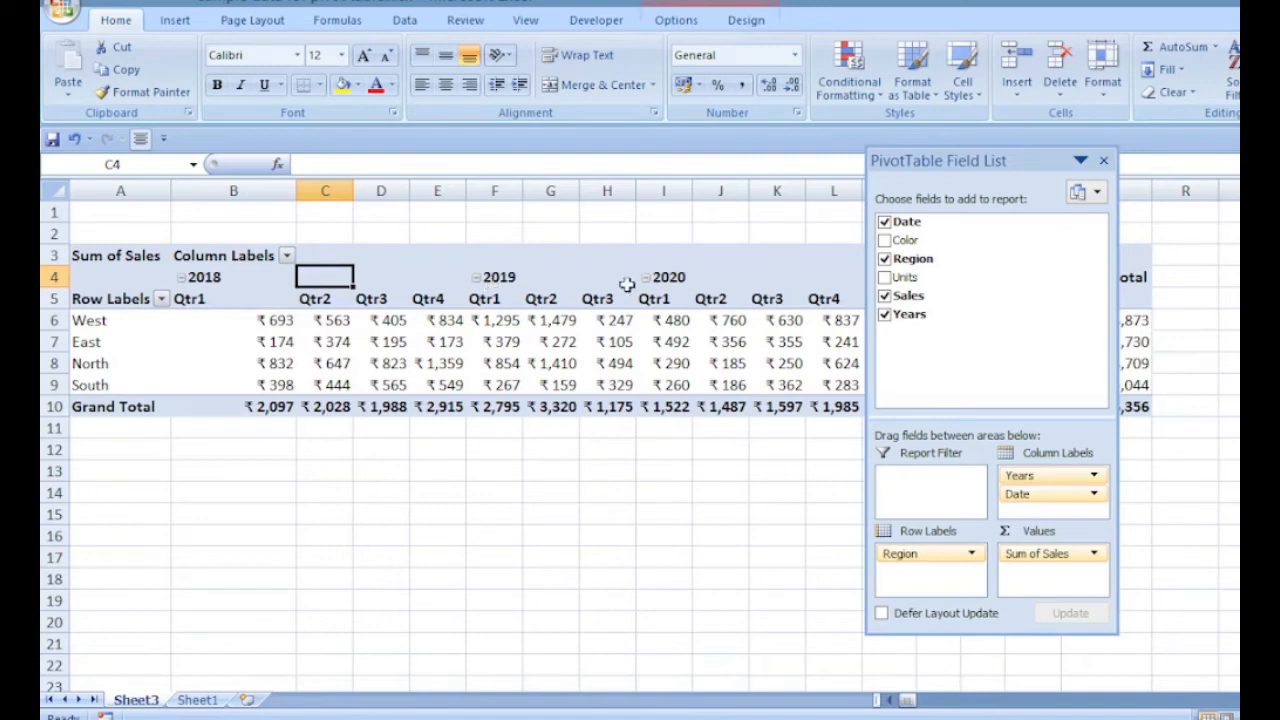
{"action": "left_click_drag", "start_coordinate": [1021, 163], "coordinate": [1194, 342]}
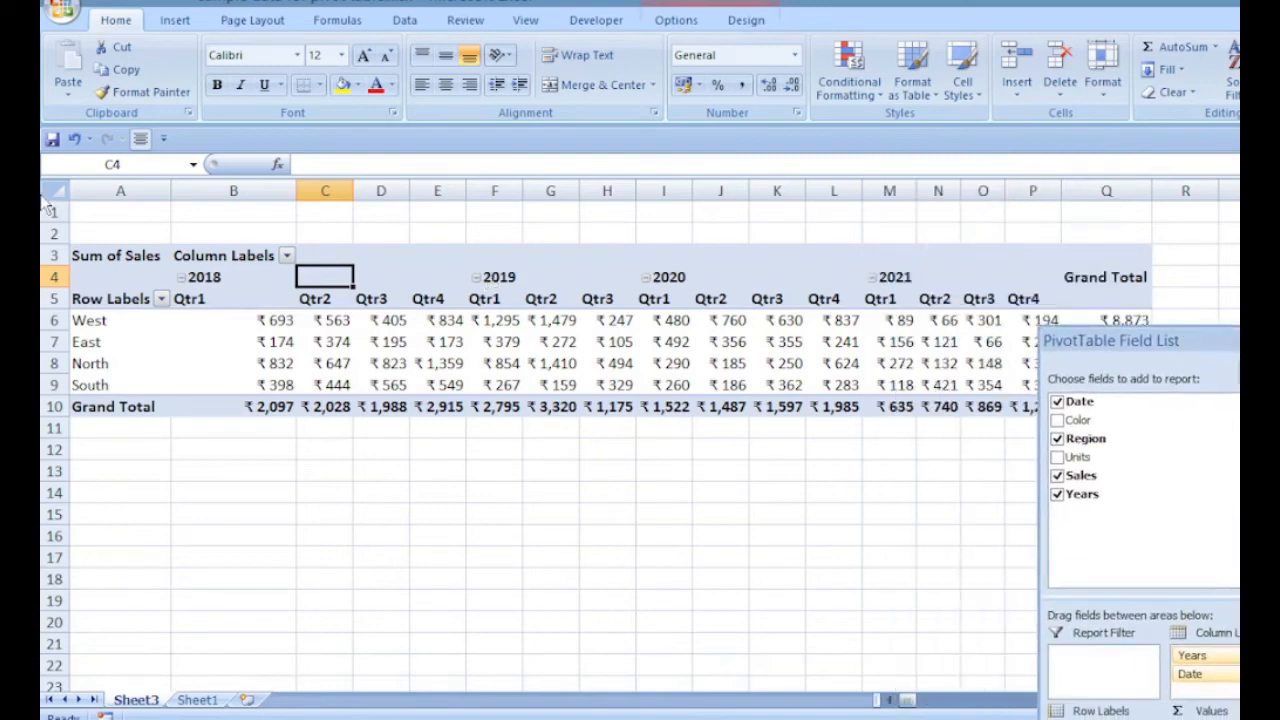
- Add Color as a report filter and filter the PivotTable to Red
{"action": "left_click_drag", "start_coordinate": [1113, 343], "coordinate": [978, 104]}
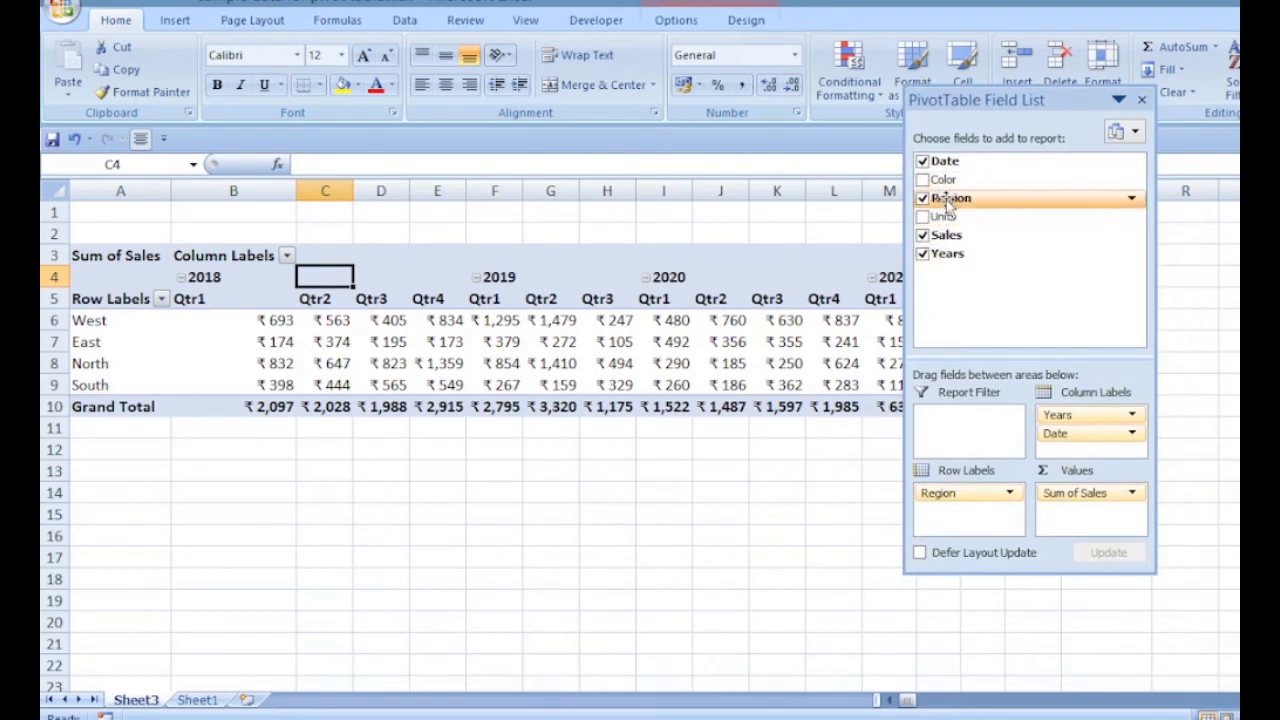
{"action": "left_click_drag", "start_coordinate": [950, 180], "coordinate": [968, 425]}
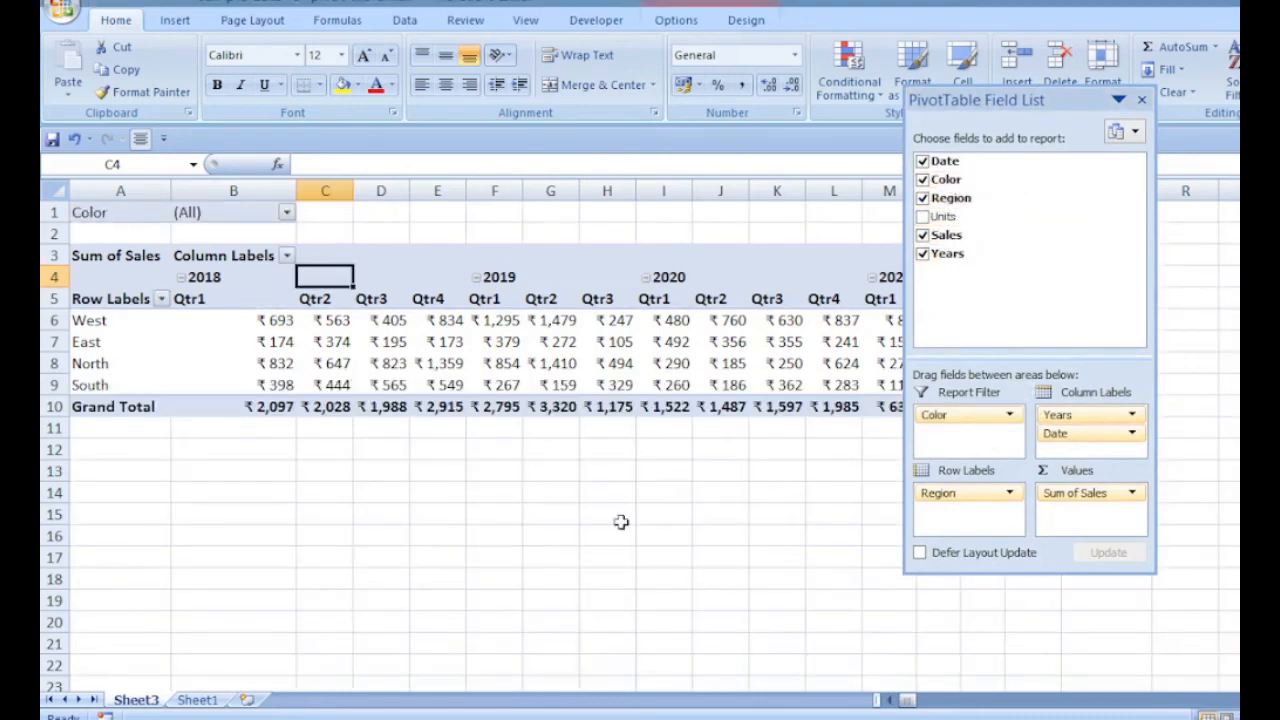
{"action": "left_click", "coordinate": [286, 213]}
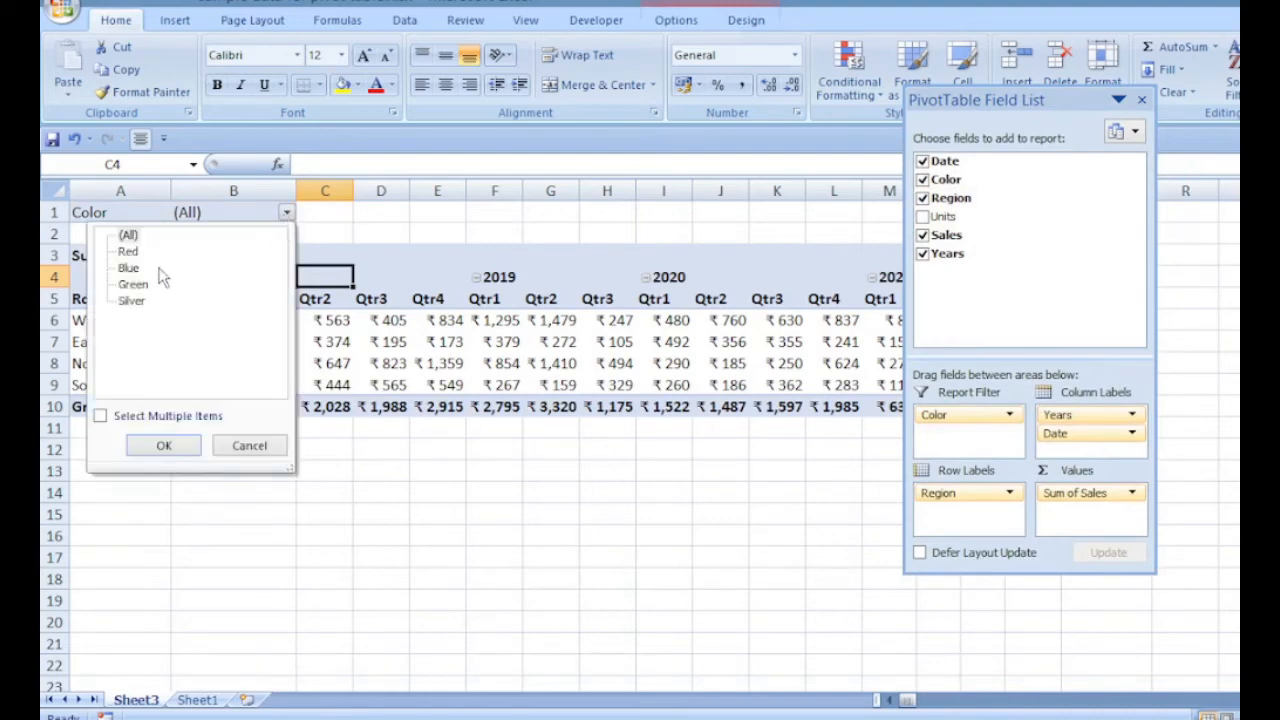
{"action": "left_click", "coordinate": [128, 253]}
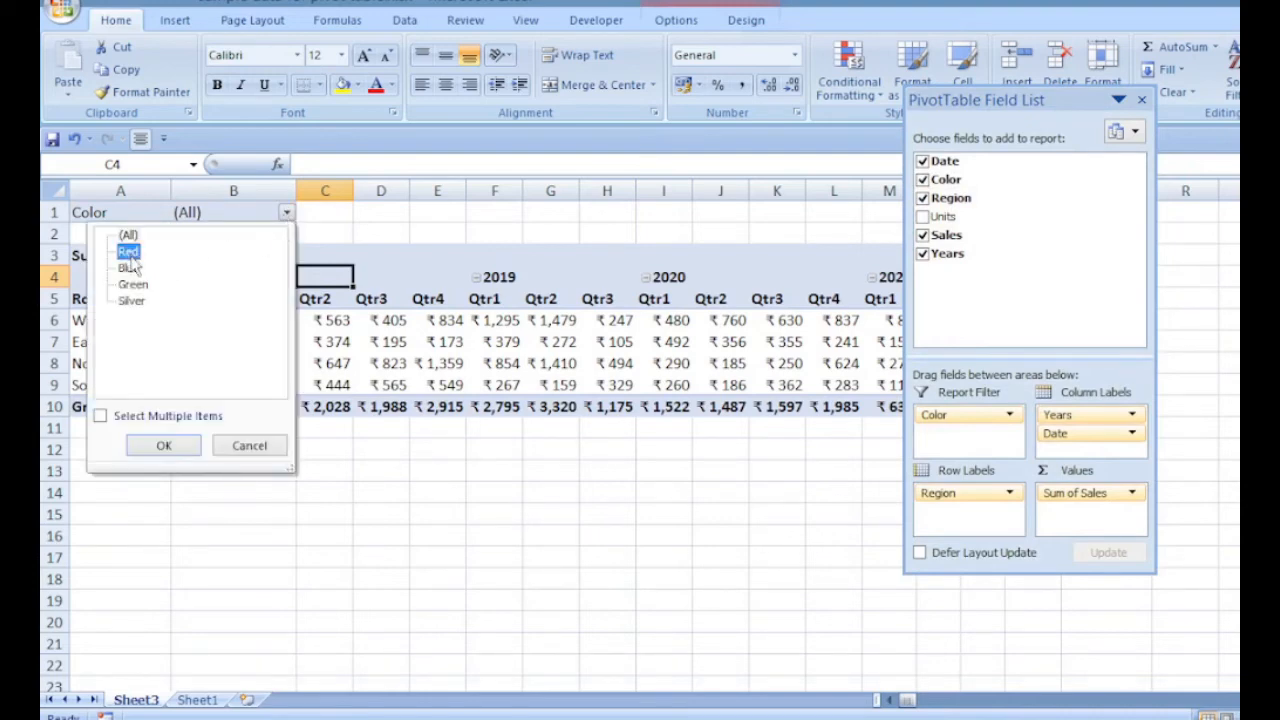
{"action": "left_click", "coordinate": [164, 445]}
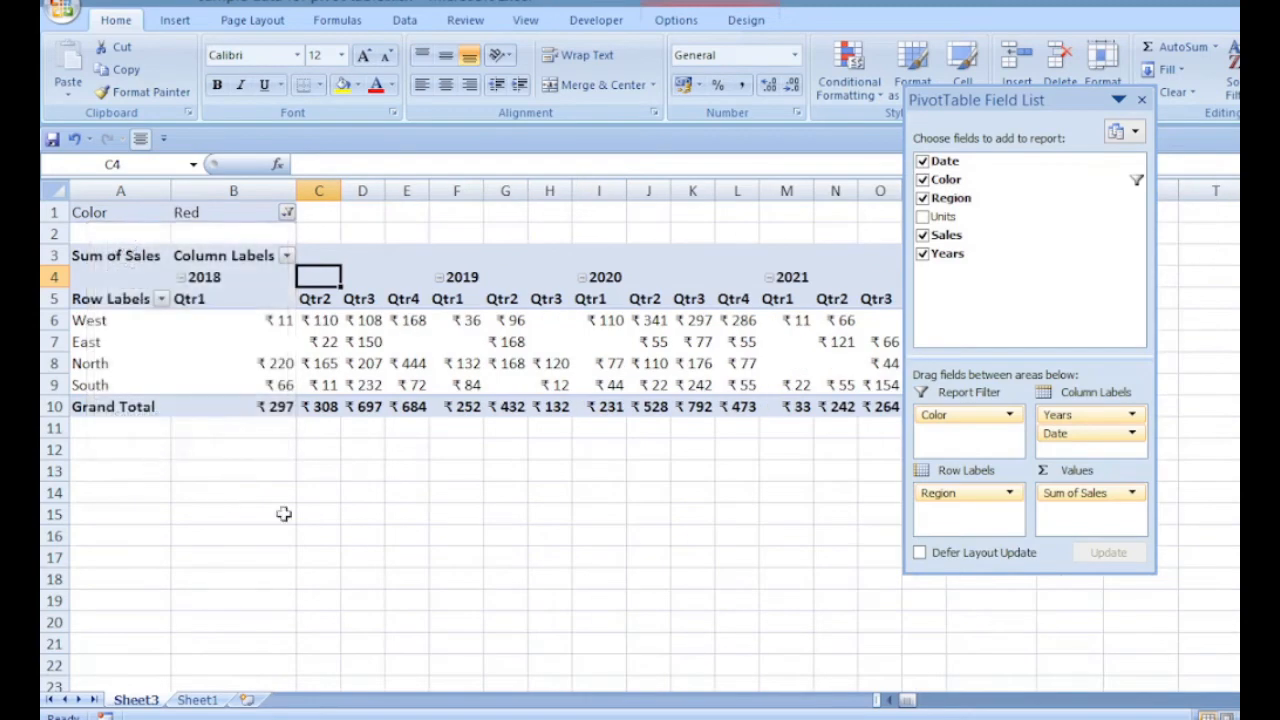
- Remove the quarterly Date field from the column labels, keeping only Years, and deselect the PivotTable
{"action": "left_click_drag", "start_coordinate": [993, 102], "coordinate": [1066, 226]}
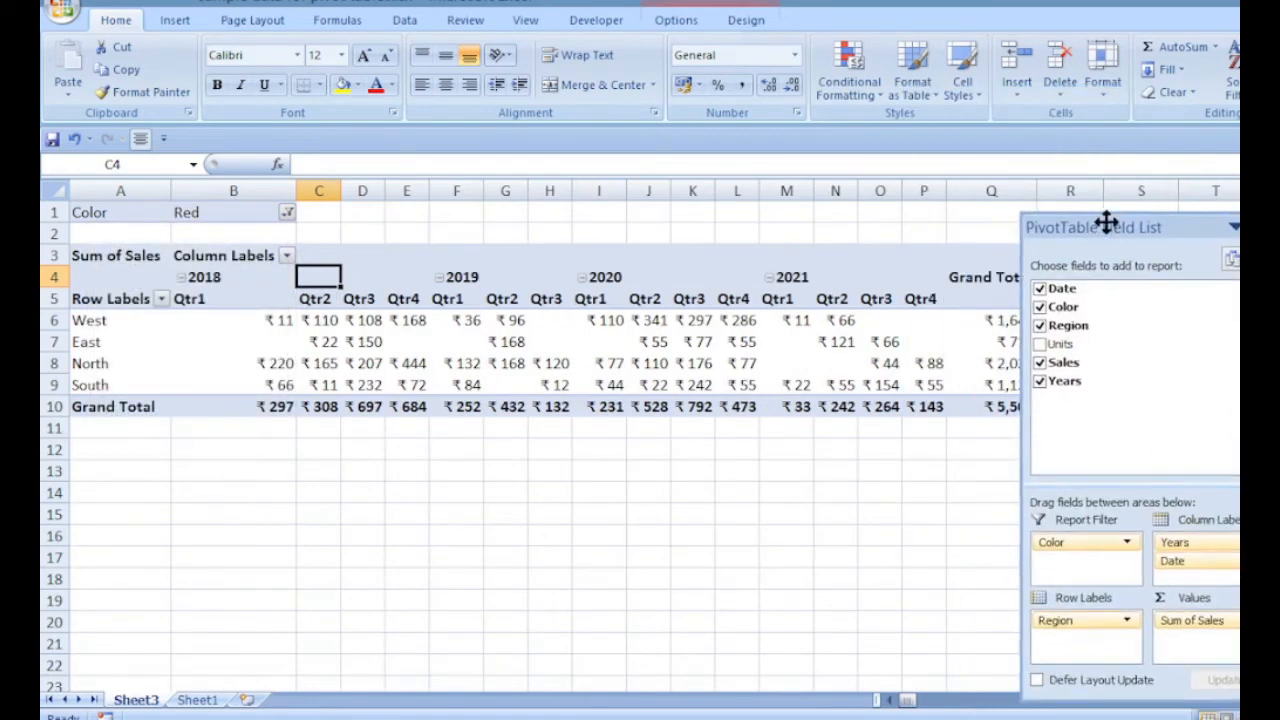
{"action": "left_click_drag", "start_coordinate": [1190, 565], "coordinate": [940, 591]}
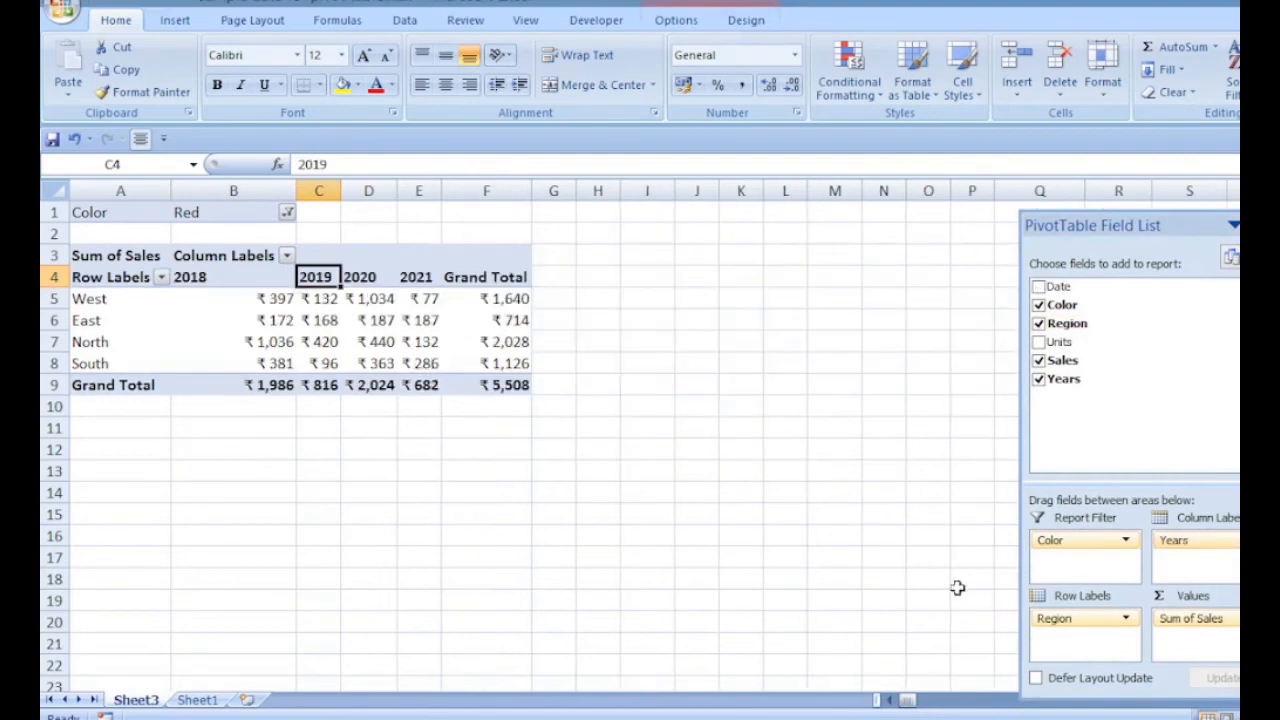
{"action": "left_click", "coordinate": [606, 422]}
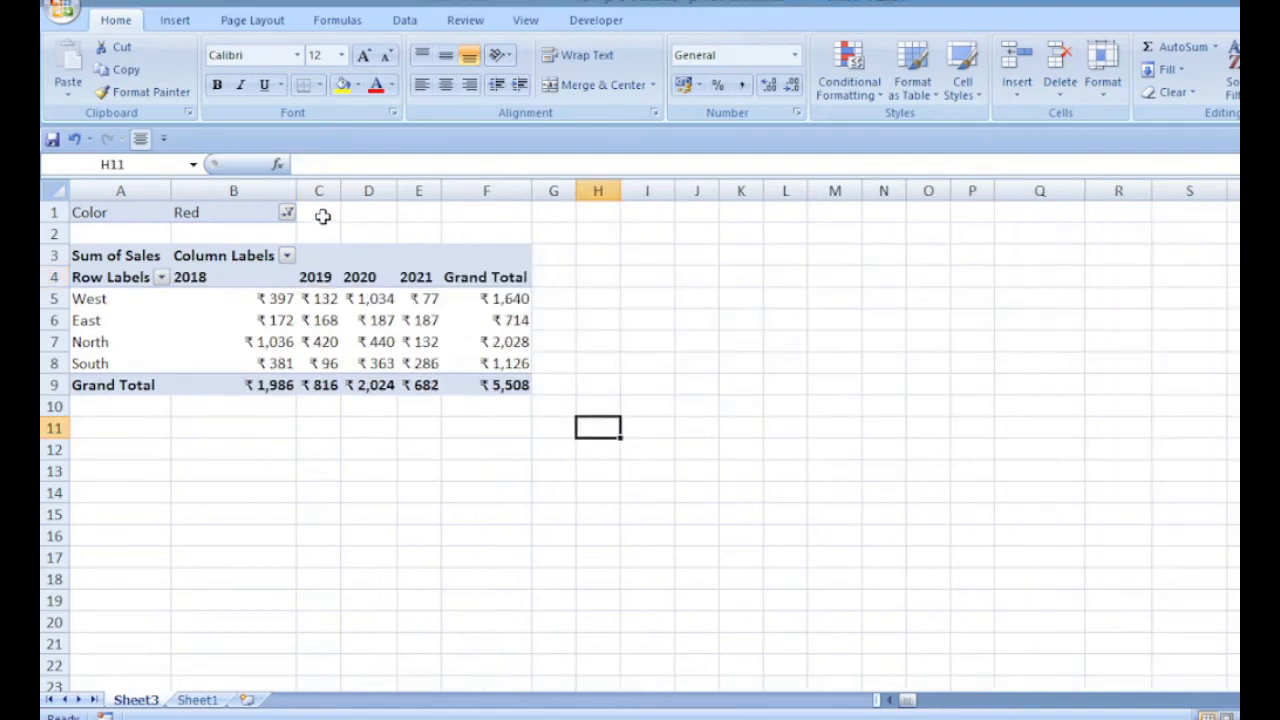
- Widen the 2019, 2020 and 2021 columns and change the Color report filter to Green
{"action": "left_click_drag", "start_coordinate": [342, 191], "coordinate": [521, 190]}
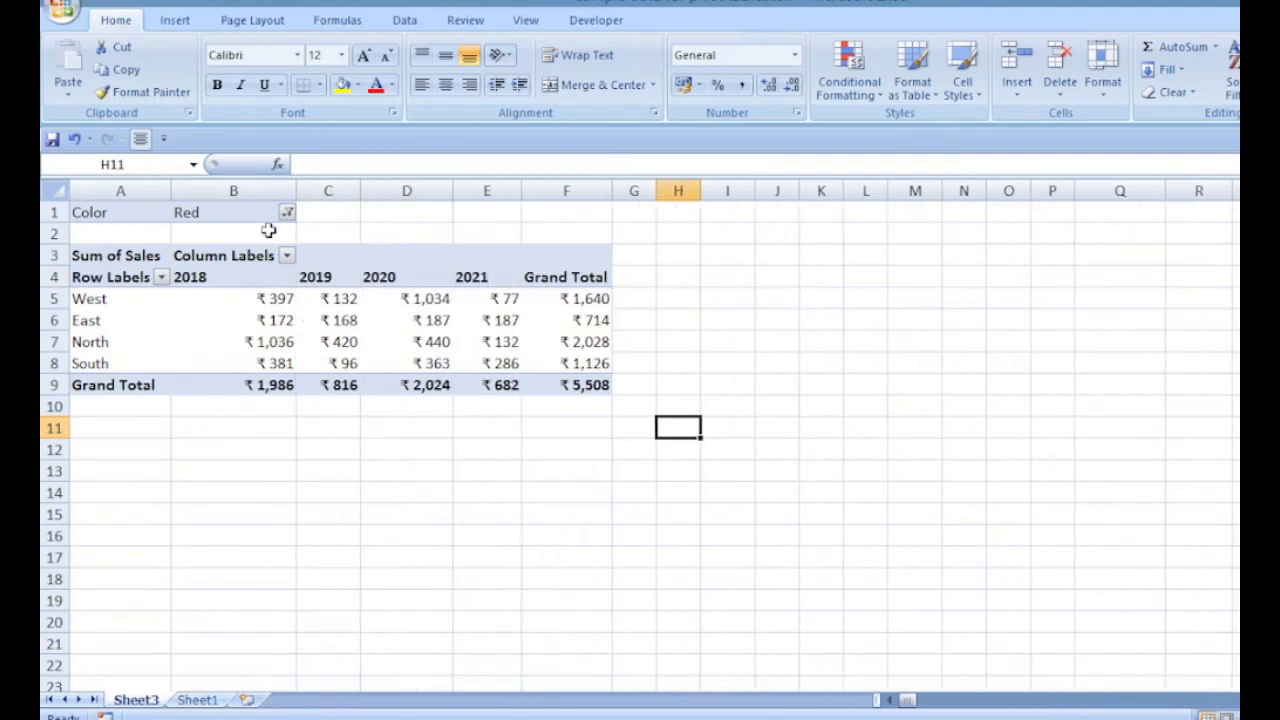
{"action": "left_click", "coordinate": [287, 213]}
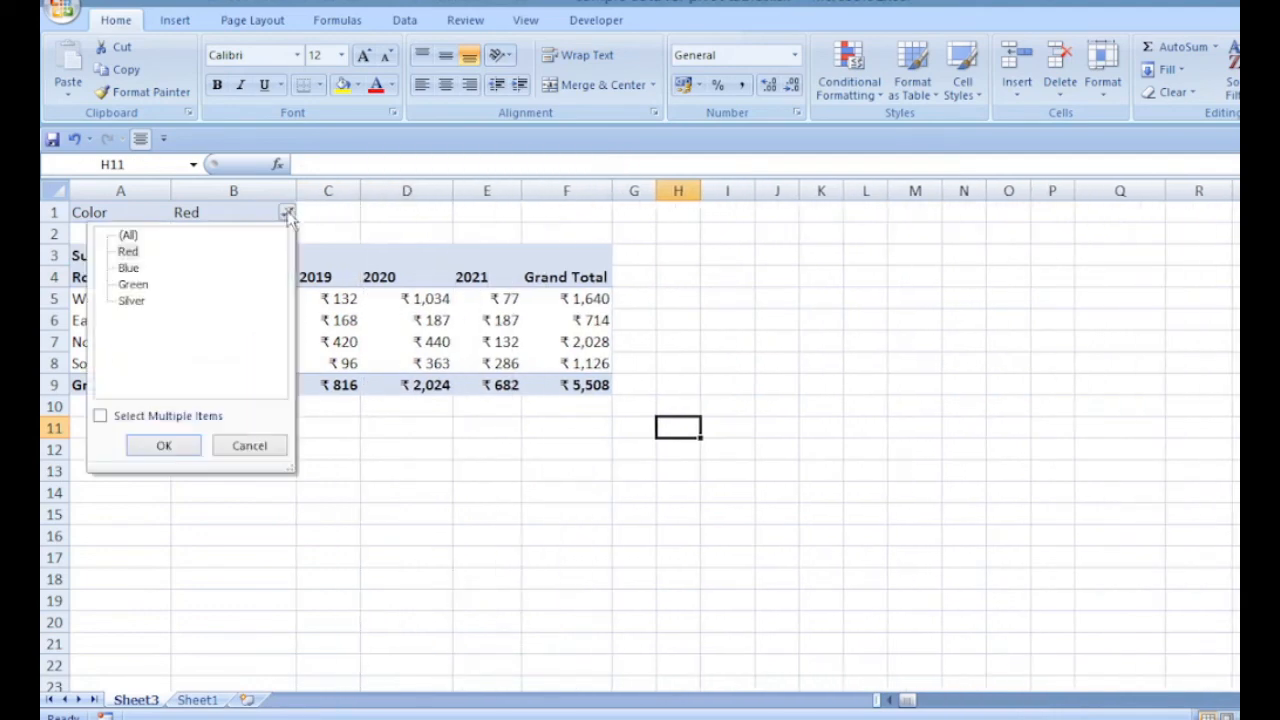
{"action": "left_click", "coordinate": [138, 285]}
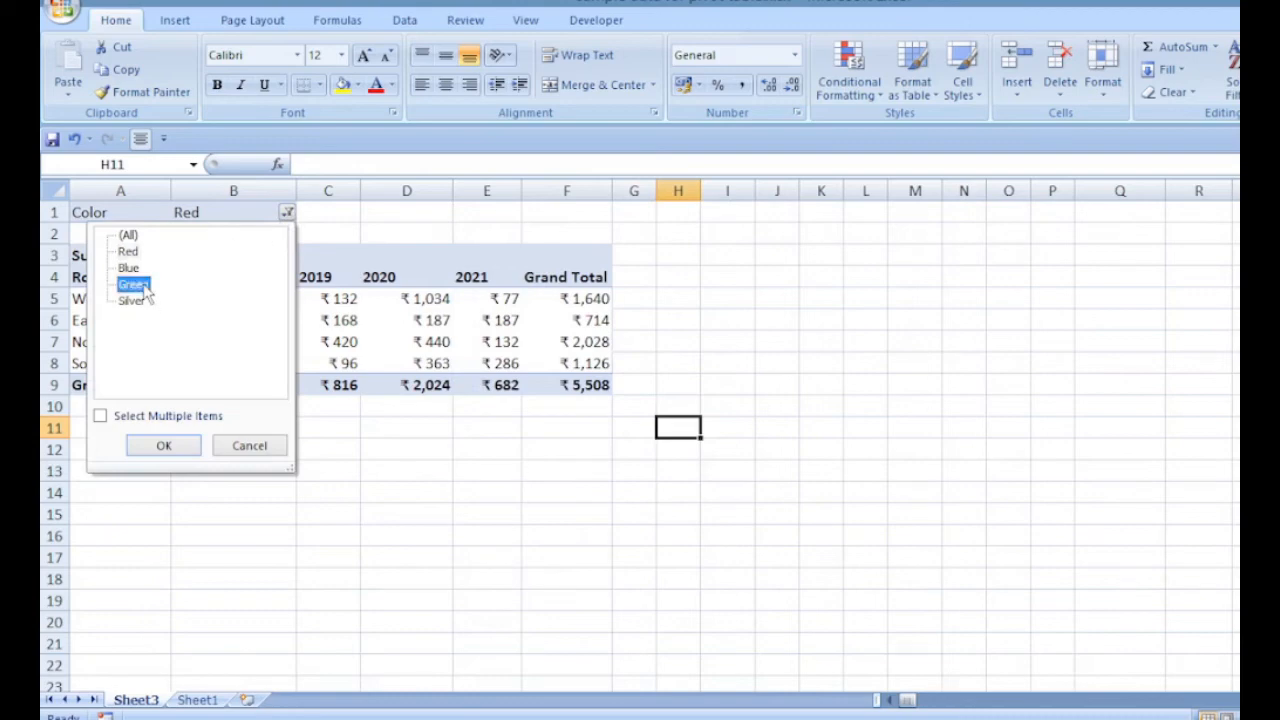
{"action": "left_click", "coordinate": [160, 446]}
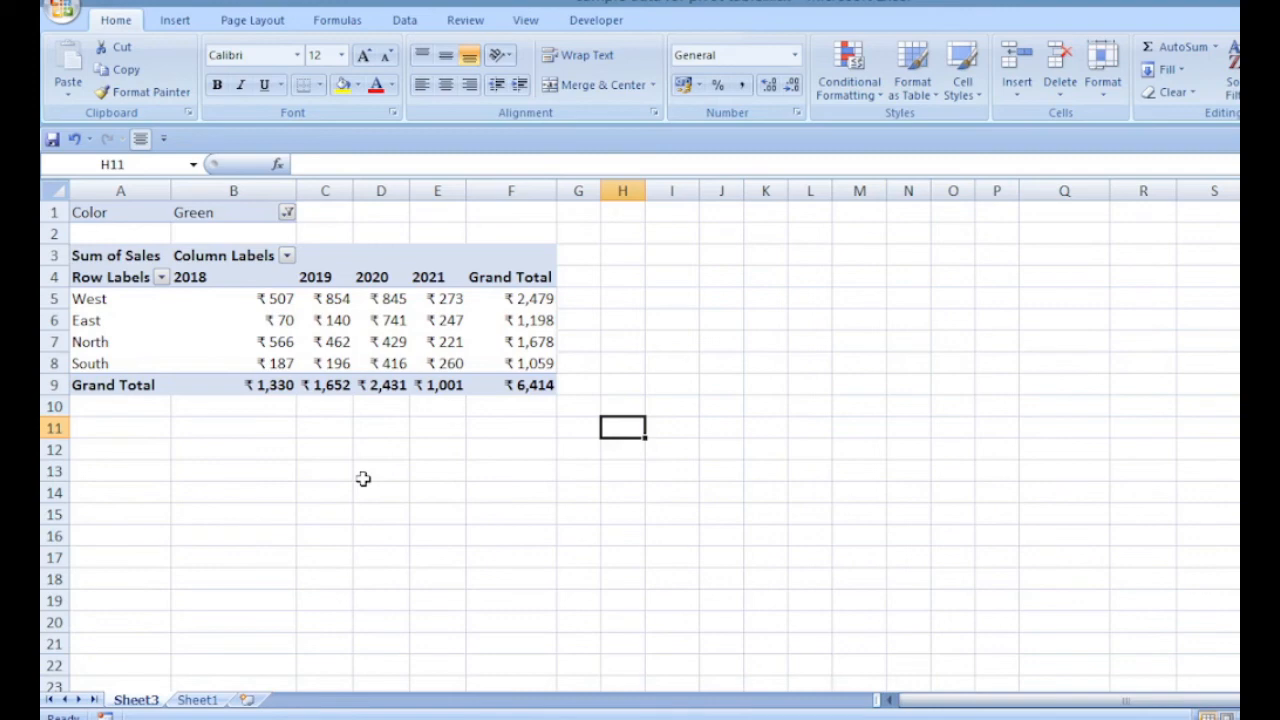
- Insert a 3-D Clustered Column PivotChart from the PivotTable and move the PivotChart Filter Pane below the report
{"action": "left_click", "coordinate": [366, 322]}
{"action": "left_click", "coordinate": [674, 22]}
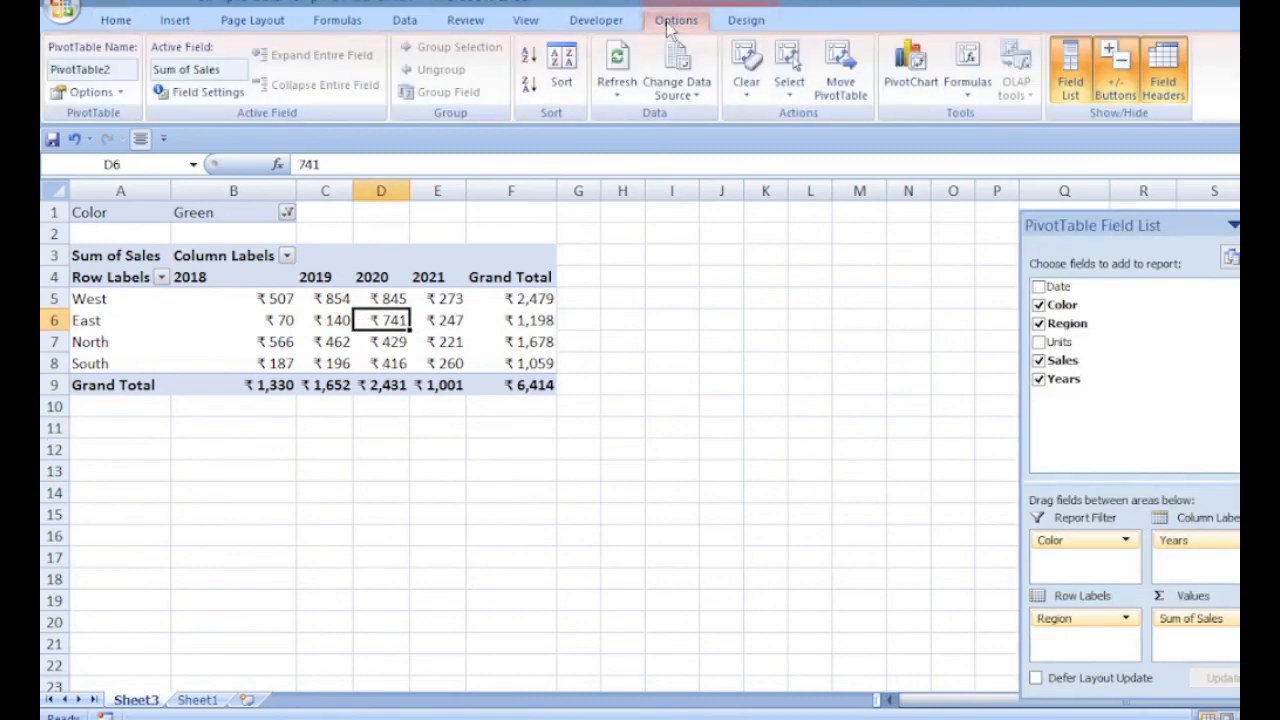
{"action": "left_click", "coordinate": [903, 64]}
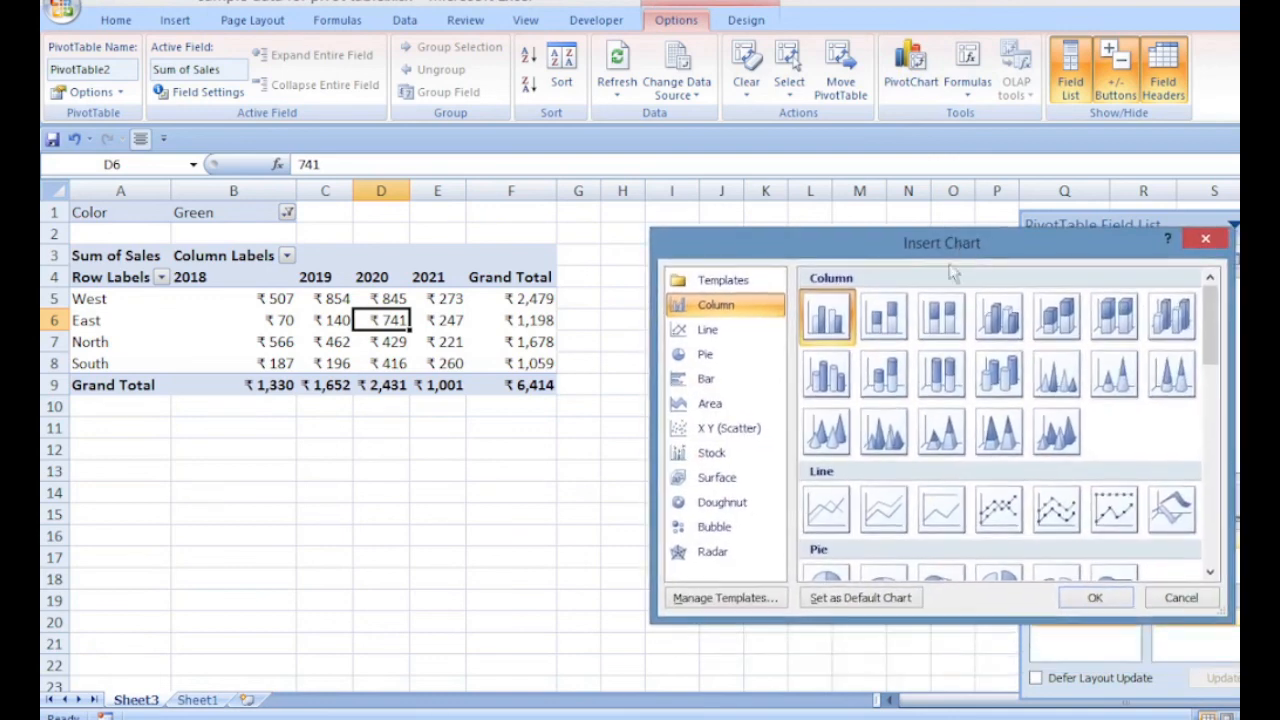
{"action": "left_click", "coordinate": [988, 328]}
{"action": "left_click", "coordinate": [1100, 603]}
{"action": "left_click_drag", "start_coordinate": [625, 248], "coordinate": [160, 424]}
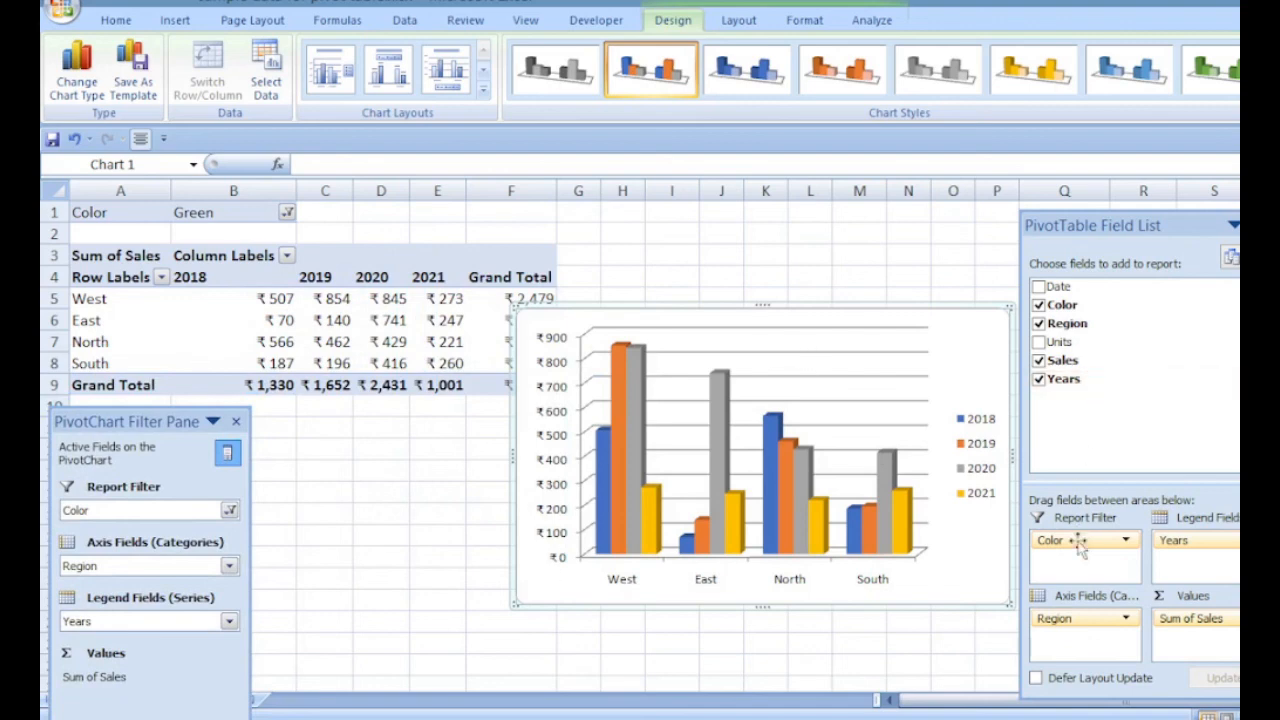
- Swap the PivotChart fields so Years is the axis category and Region the legend series, and reposition the chart
{"action": "mouse_move", "coordinate": [1055, 622]}
{"action": "left_mouse_down"}
{"action": "mouse_move", "coordinate": [1149, 609]}
{"action": "mouse_move", "coordinate": [1193, 550]}
{"action": "mouse_move", "coordinate": [1043, 651]}
{"action": "mouse_move", "coordinate": [1066, 634]}
{"action": "left_mouse_up"}
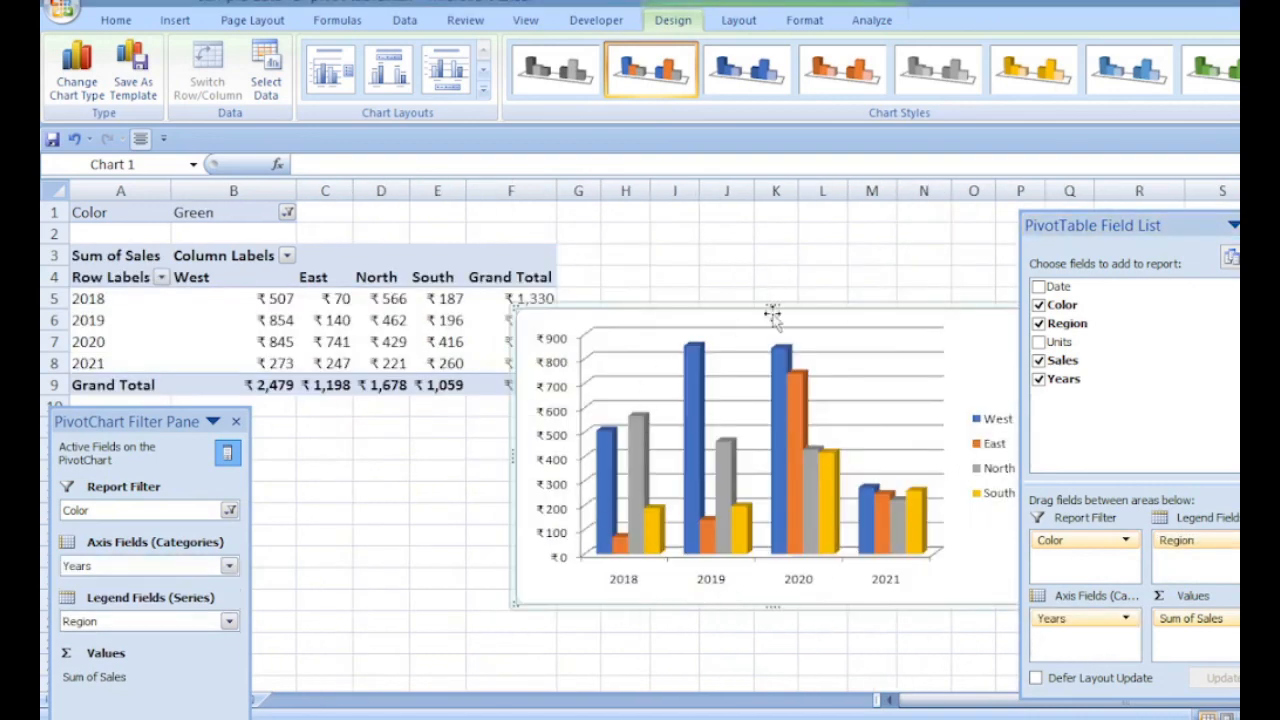
{"action": "left_click_drag", "start_coordinate": [862, 318], "coordinate": [805, 308]}
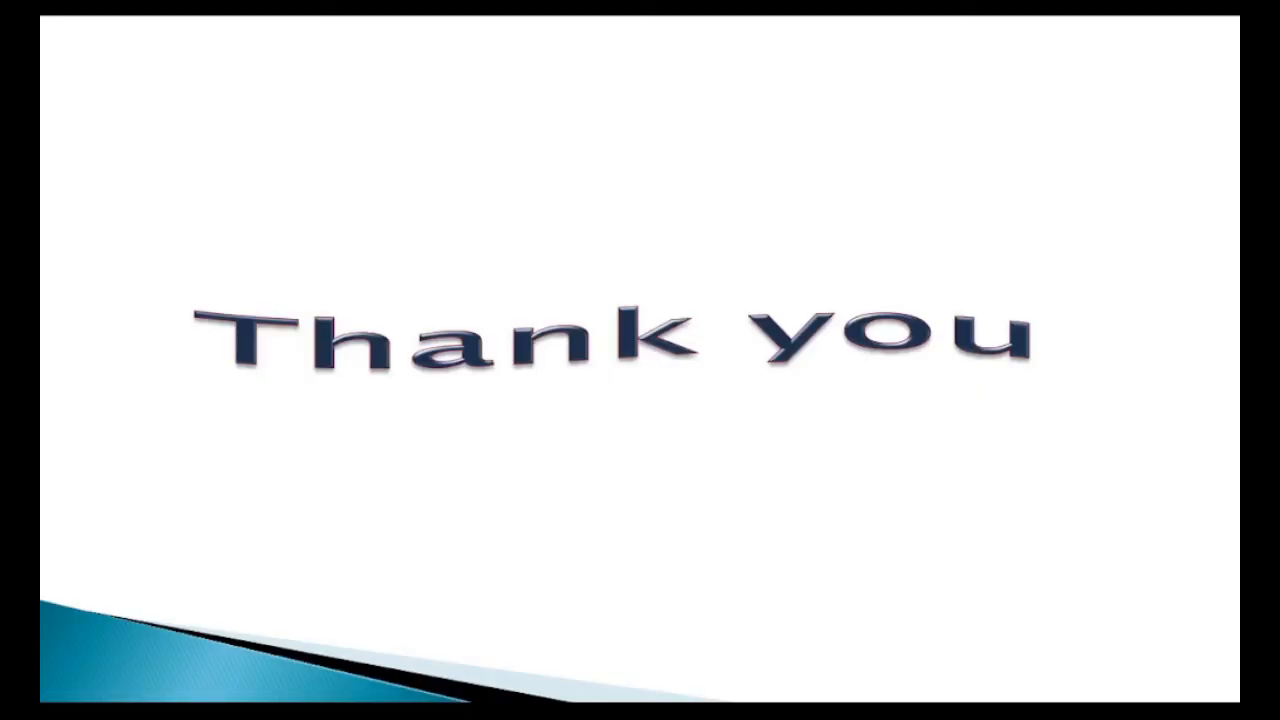